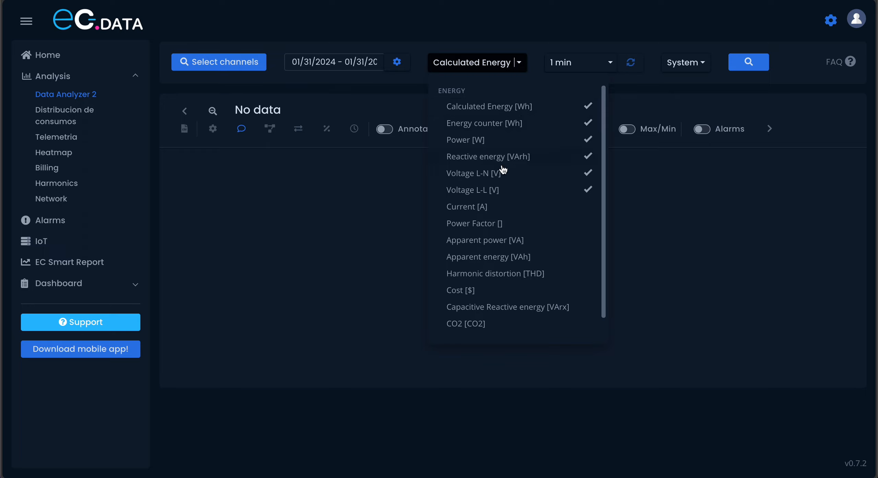
# - Deselect all preselected energy measurements and leave only Power [W] as the variable to plot
pyautogui.click(541, 110)
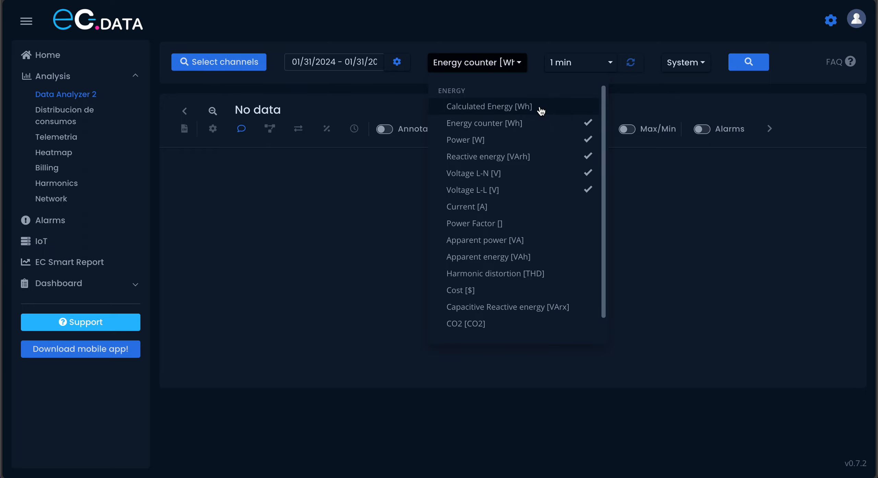
pyautogui.click(522, 127)
pyautogui.click(511, 143)
pyautogui.click(508, 156)
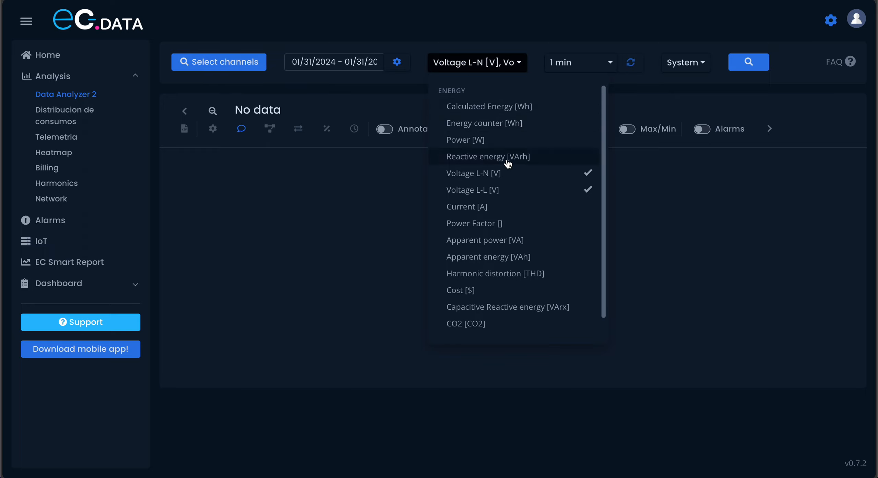
pyautogui.click(505, 172)
pyautogui.click(504, 187)
pyautogui.click(517, 144)
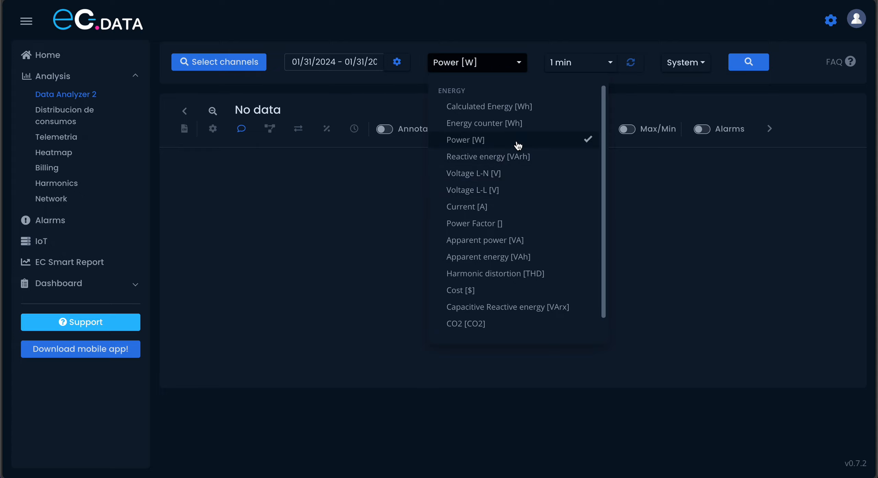
pyautogui.click(589, 51)
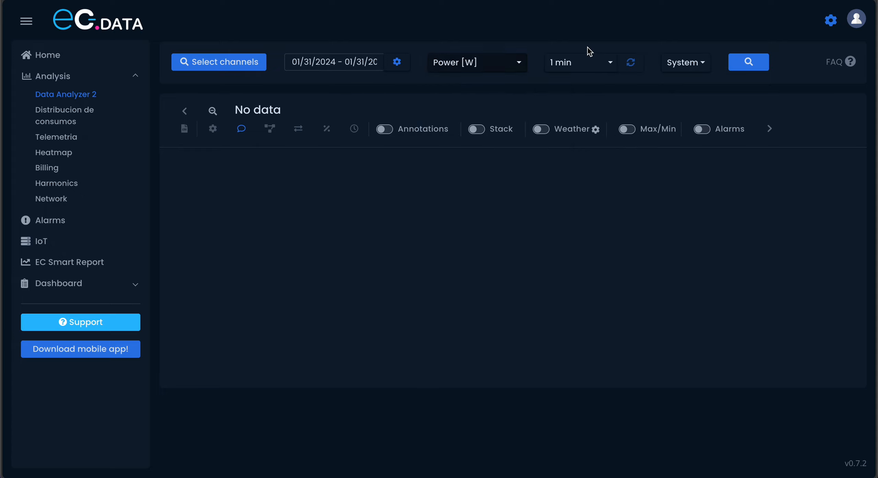
# - Keep the 1 min interval and System view, and plot the selected channels' power for 01/31/2024
pyautogui.click(580, 64)
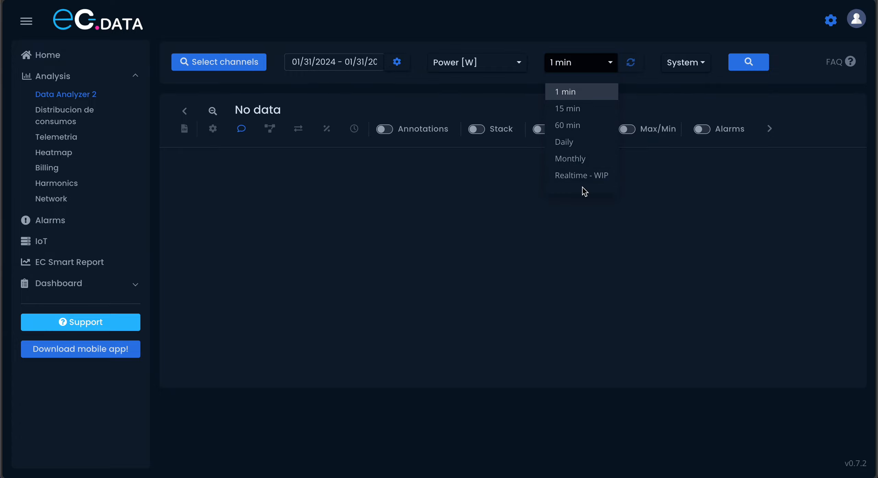
pyautogui.click(570, 93)
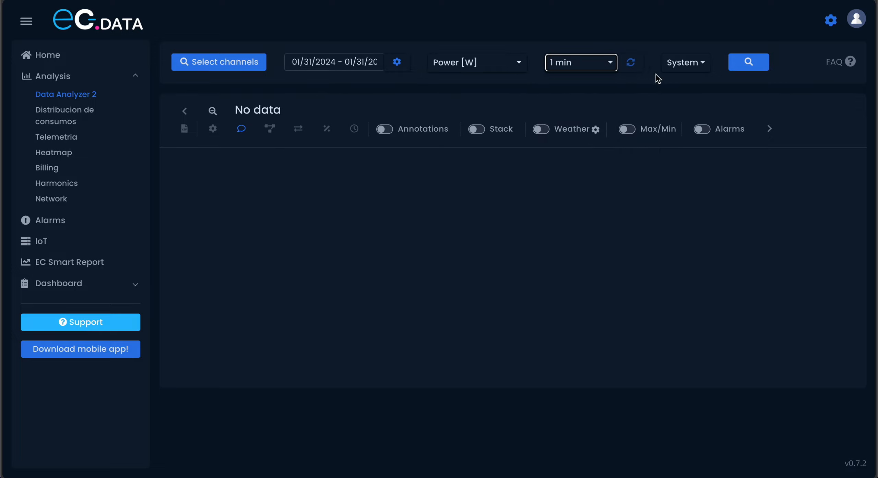
pyautogui.click(690, 66)
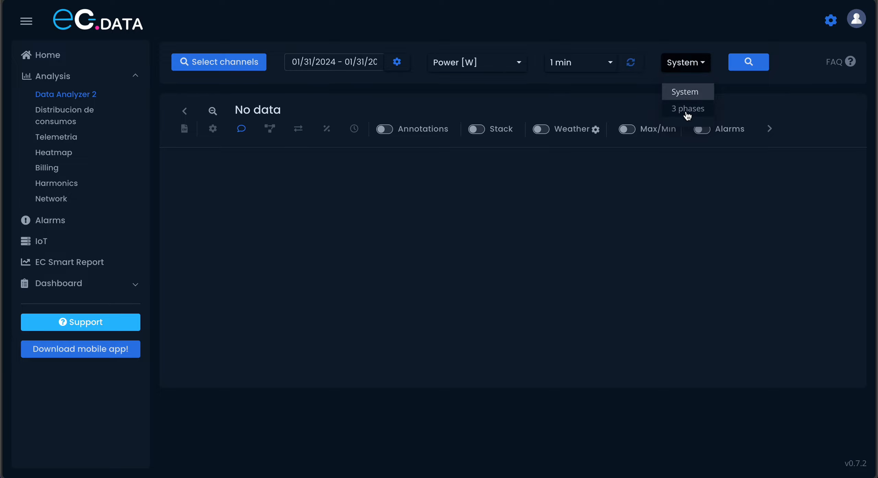
pyautogui.click(693, 92)
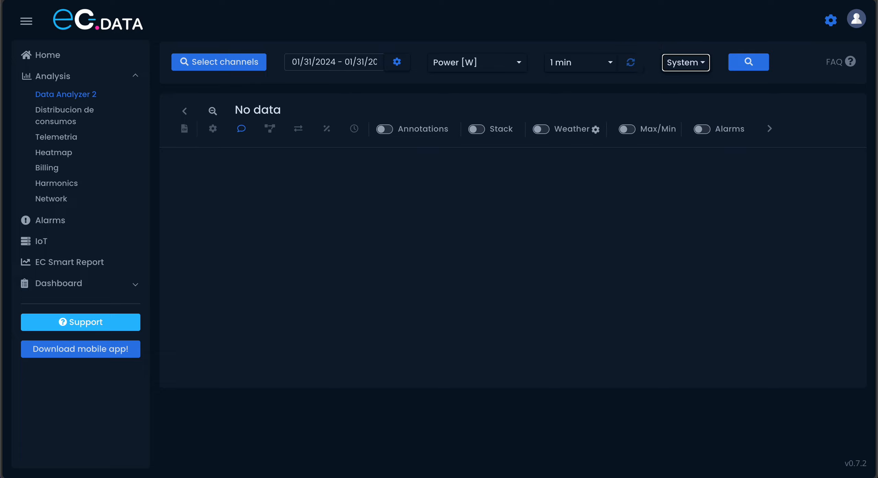
pyautogui.click(742, 69)
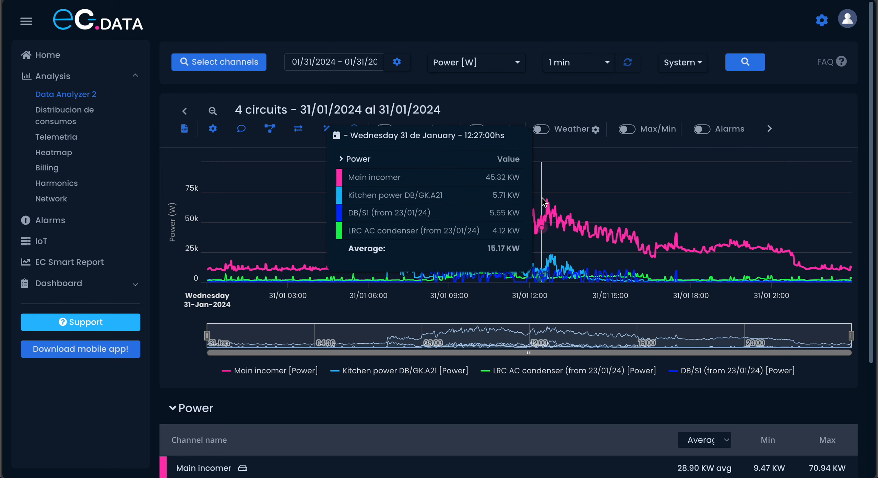
# - Zoom the power chart into the midday peak and widen the displayed range to about 12:00–13:20
pyautogui.moveTo(543, 202); pyautogui.dragTo(560, 203)
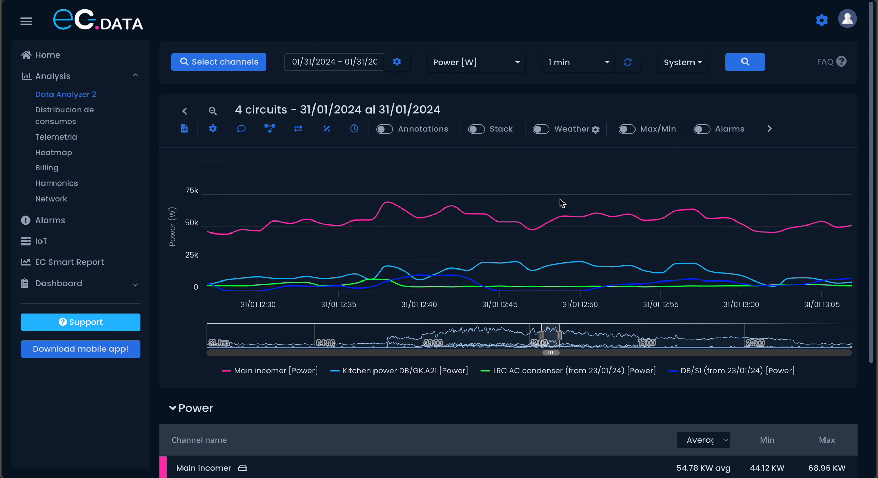
pyautogui.scroll(1, 562, 203)
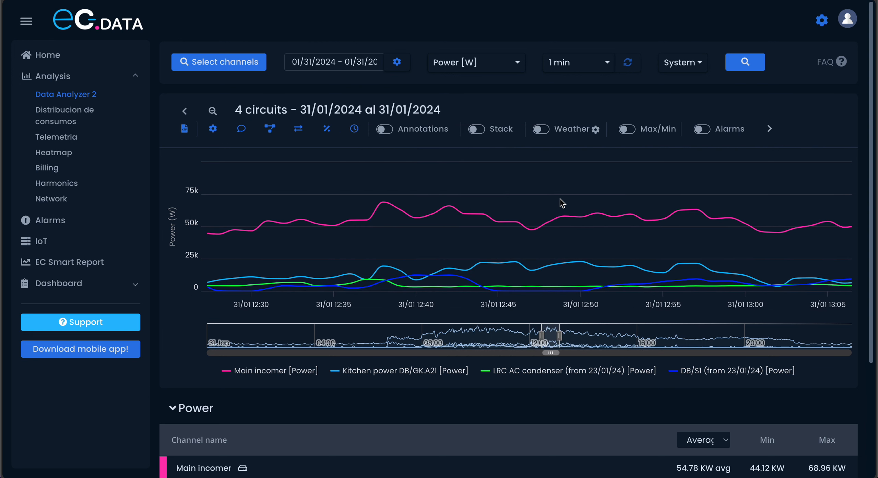
pyautogui.scroll(-2, 611, 206)
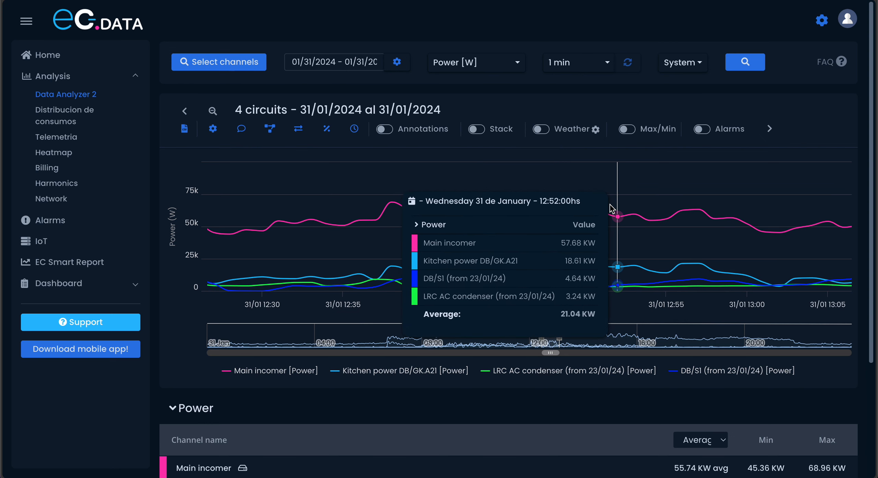
pyautogui.scroll(-2, 610, 206)
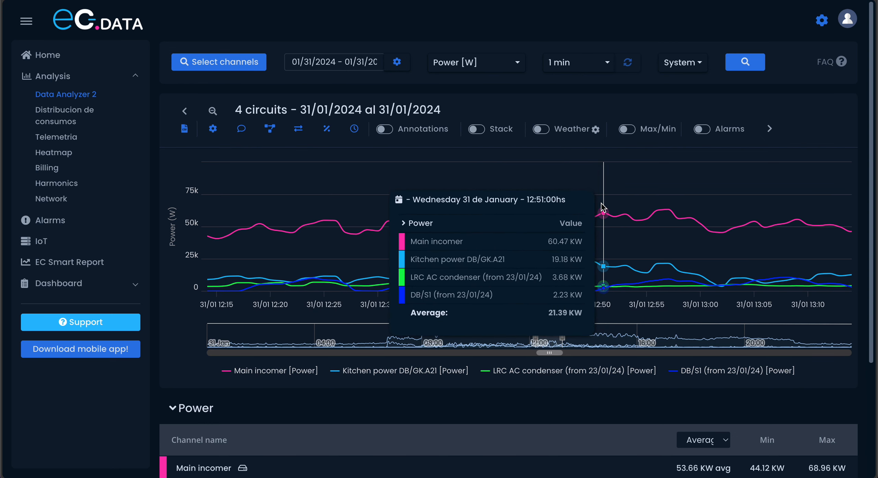
pyautogui.scroll(-2, 603, 207)
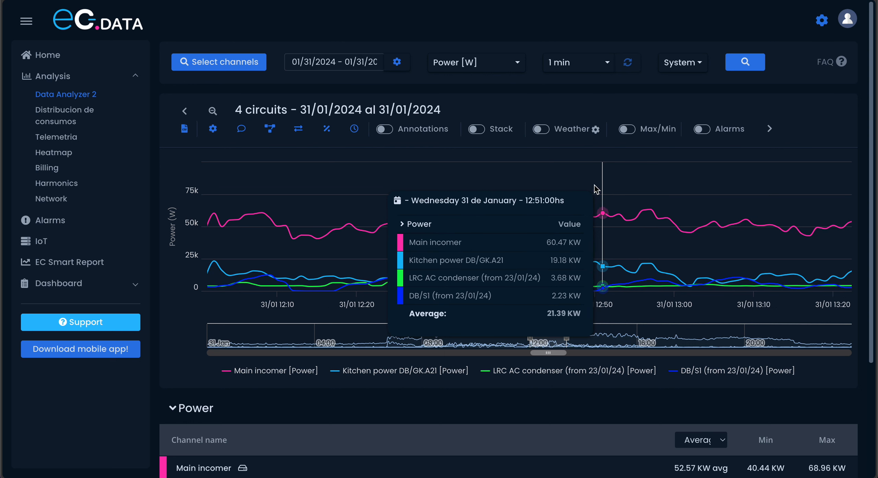
# - Plot Power [W] for the selected channels with the Realtime - WIP interval and zoom in on the most recent readings
pyautogui.click(570, 70)
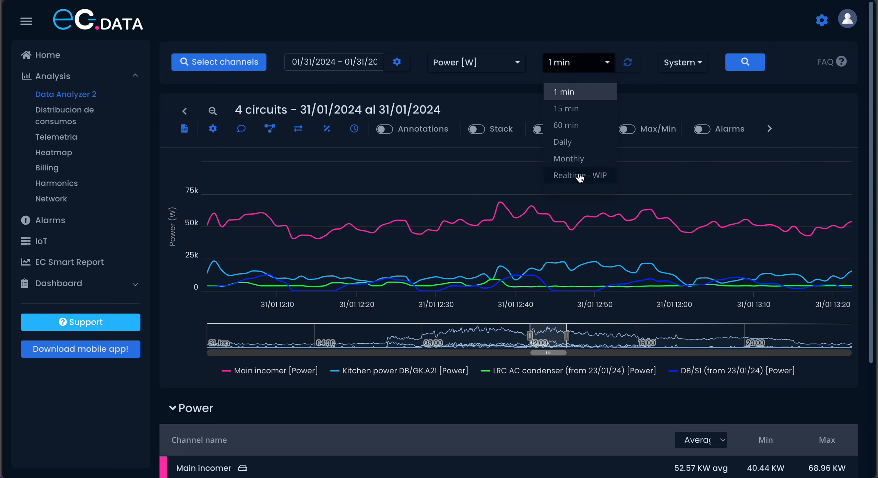
pyautogui.click(579, 177)
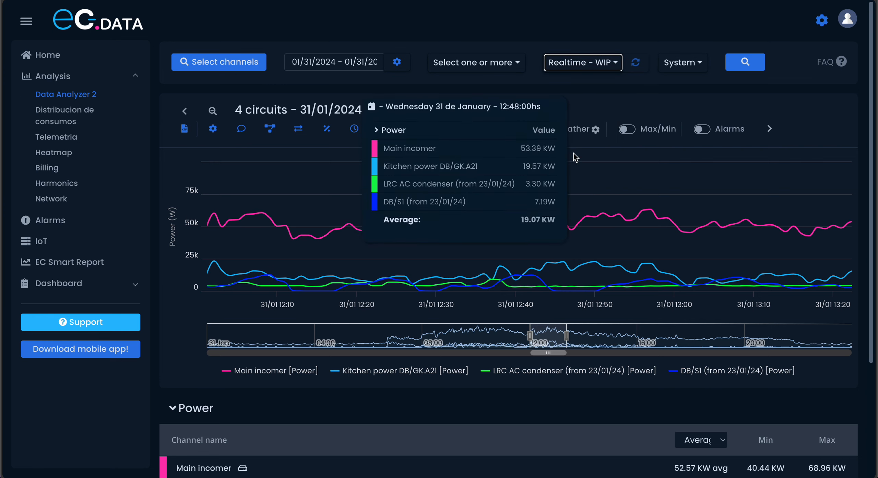
pyautogui.click(487, 67)
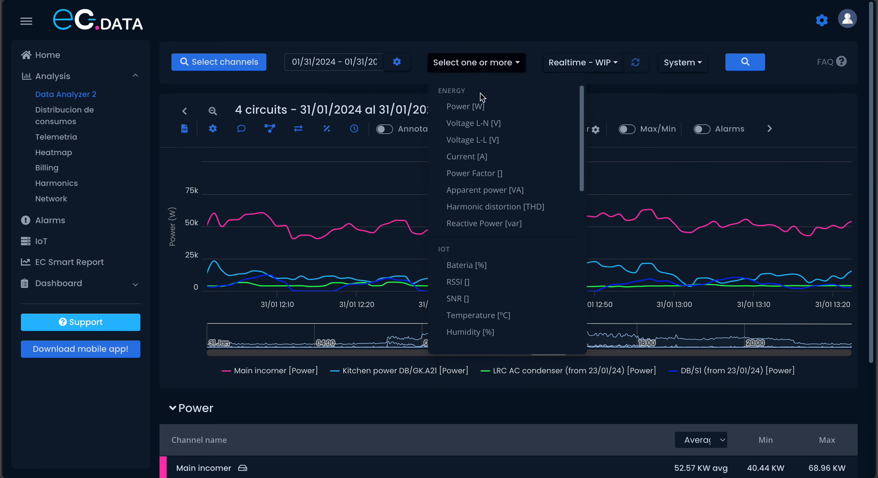
pyautogui.click(481, 112)
pyautogui.click(745, 64)
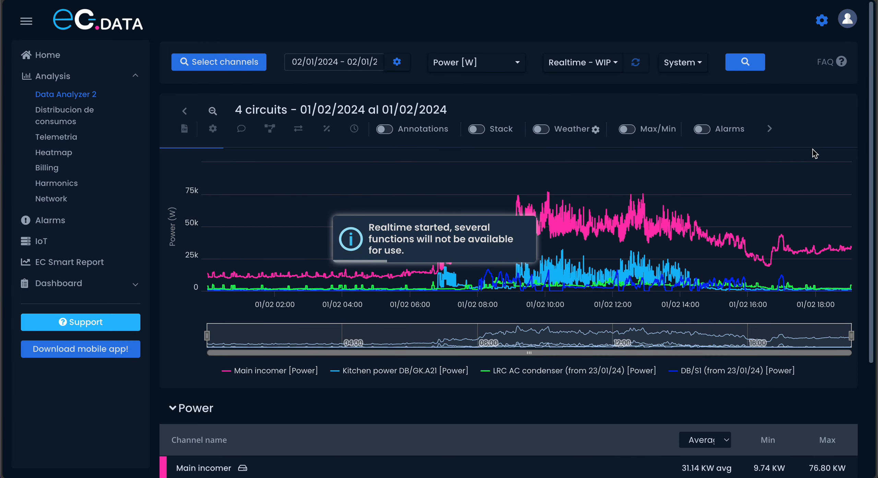
pyautogui.moveTo(837, 213); pyautogui.dragTo(871, 219)
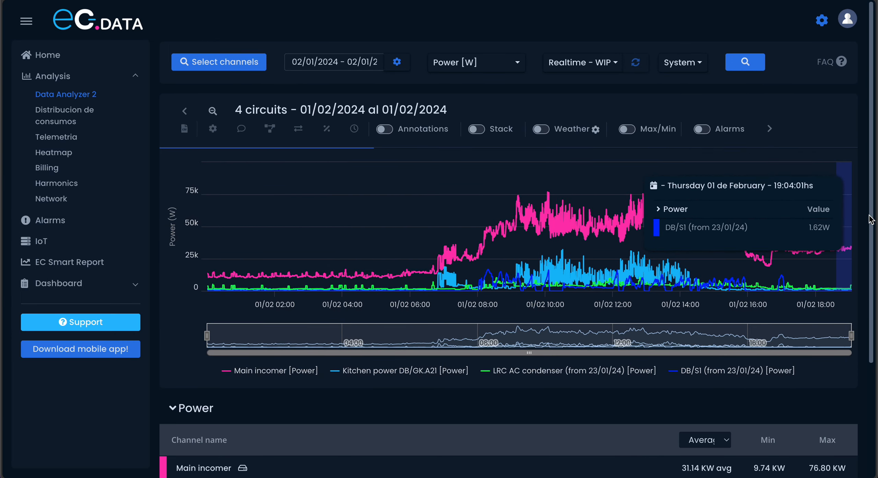
pyautogui.moveTo(833, 216)
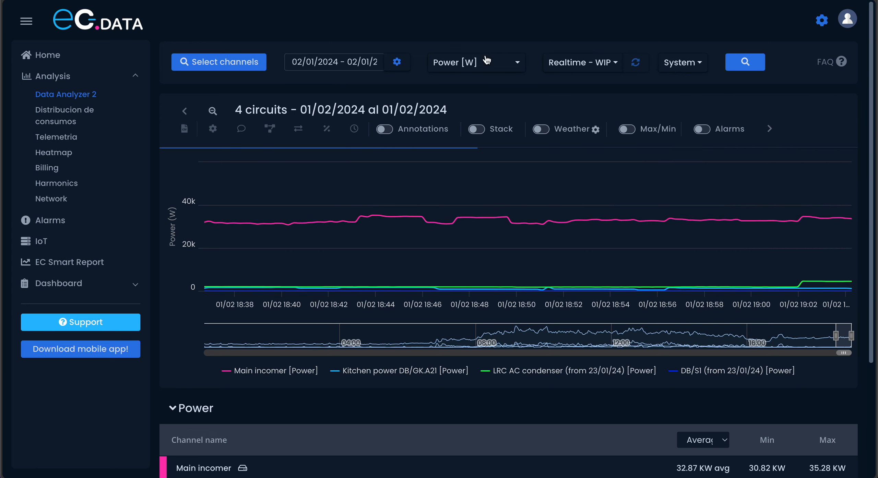
# - Set the data interval to 1 min and the measurement view to 3 phases
pyautogui.click(566, 69)
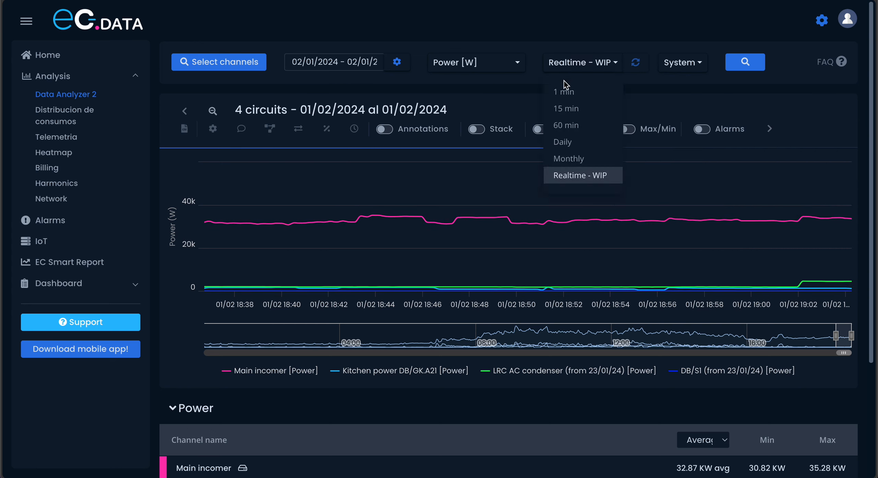
pyautogui.click(580, 91)
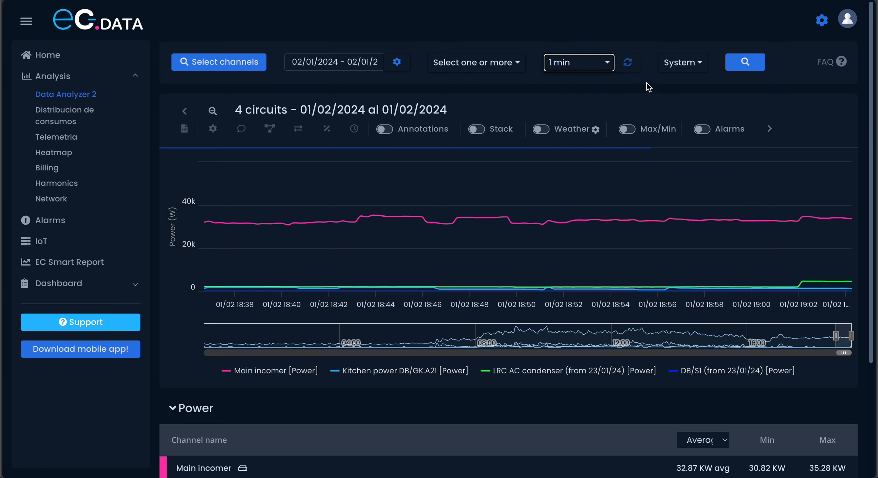
pyautogui.click(683, 69)
pyautogui.click(674, 109)
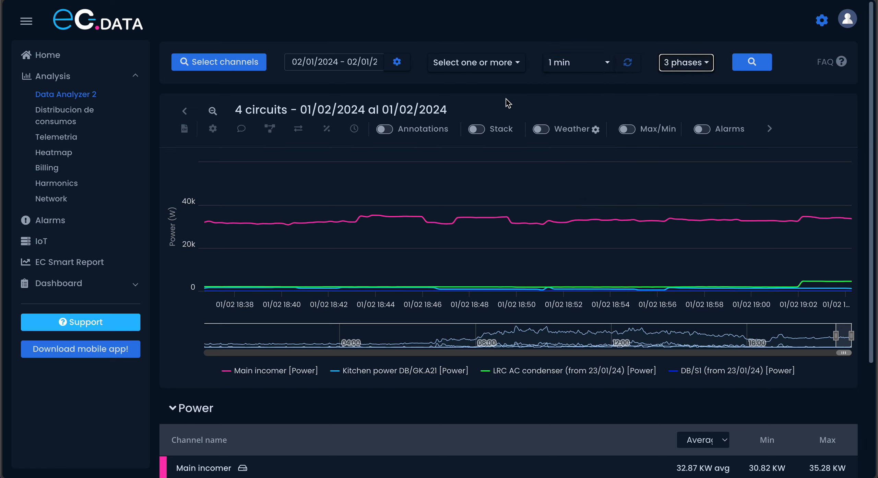
# - Clear the channel selection and choose only the Main incomer channel
pyautogui.click(220, 63)
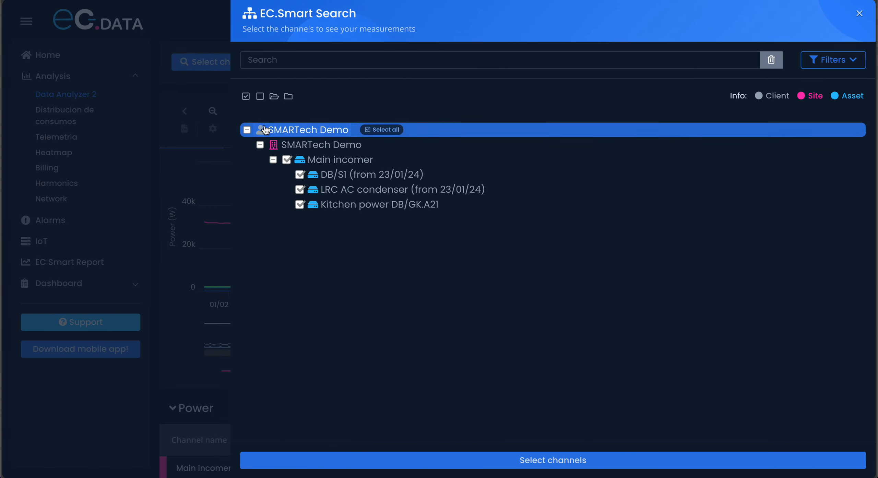
pyautogui.click(260, 96)
pyautogui.click(287, 160)
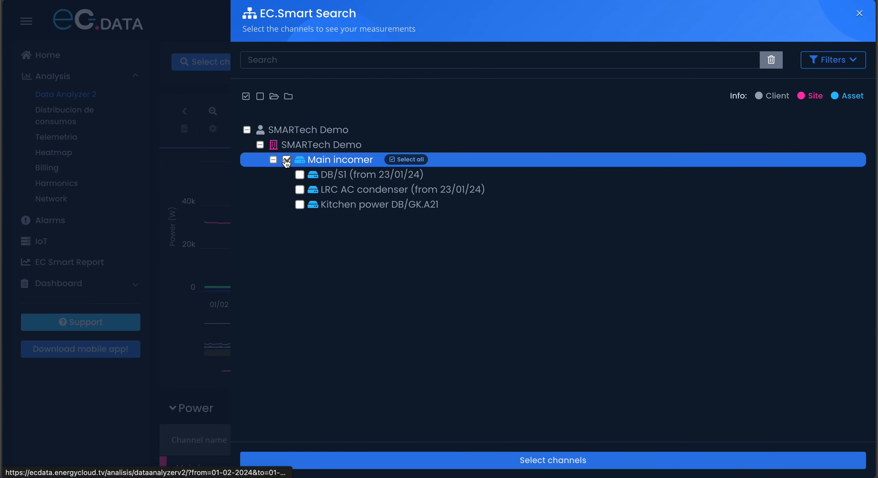
pyautogui.click(550, 460)
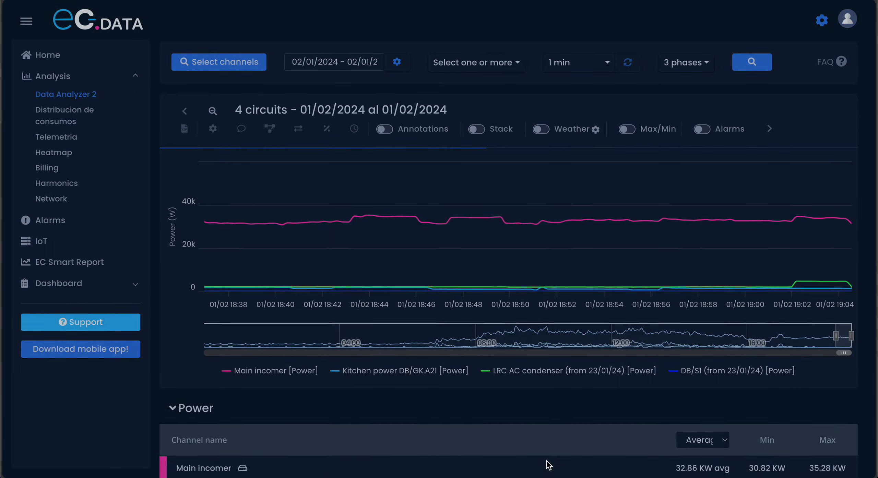
# - Set the date range to 01/31/2024 only, choose Power [W] as the sole variable, and plot the data
pyautogui.click(333, 56)
pyautogui.click(309, 109)
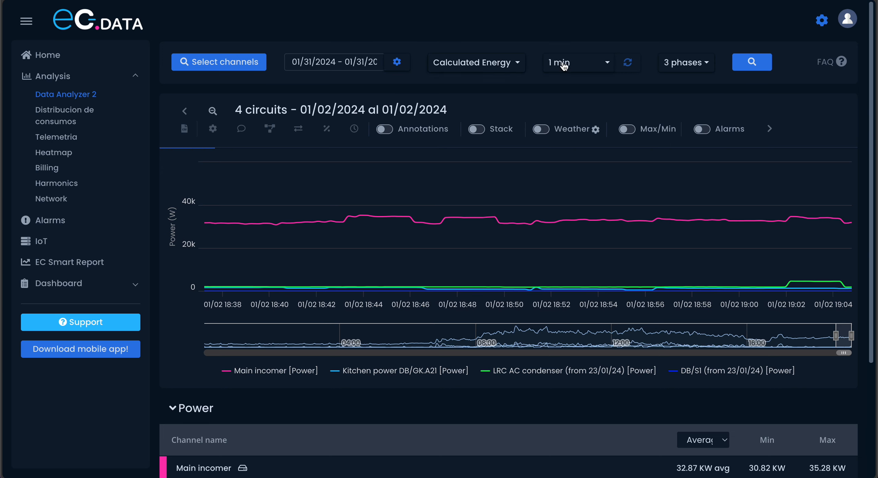
pyautogui.click(482, 71)
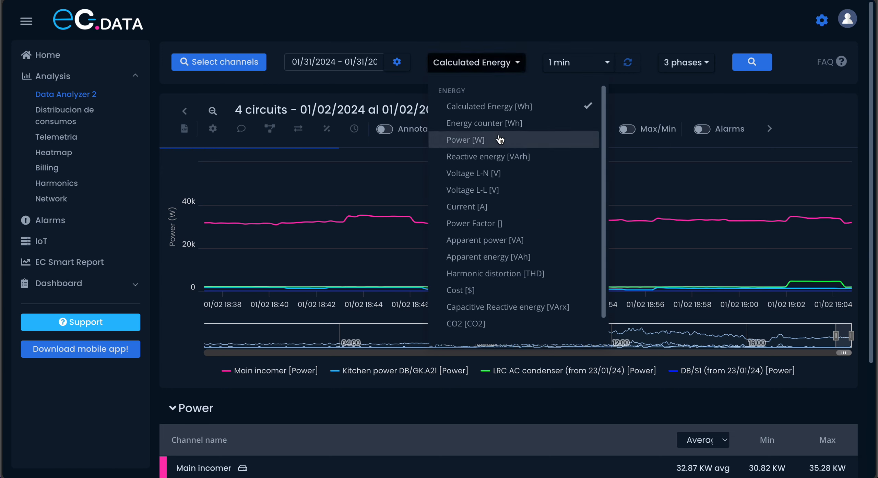
pyautogui.click(516, 111)
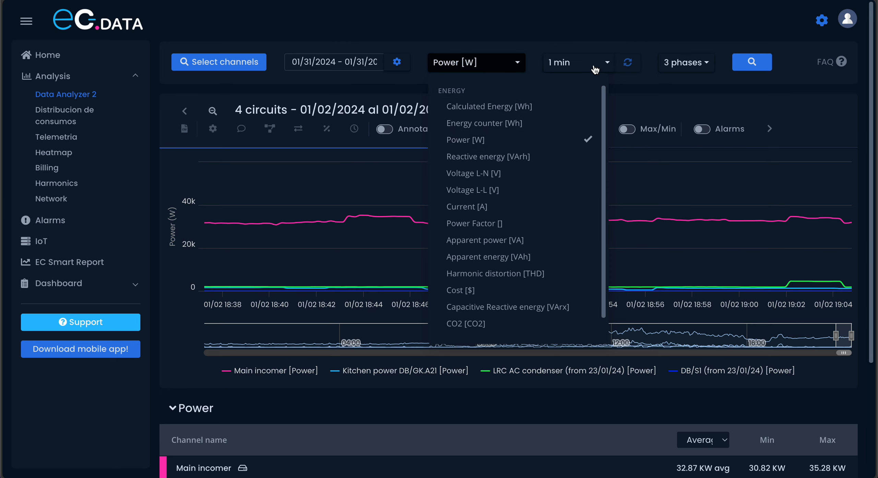
pyautogui.click(735, 65)
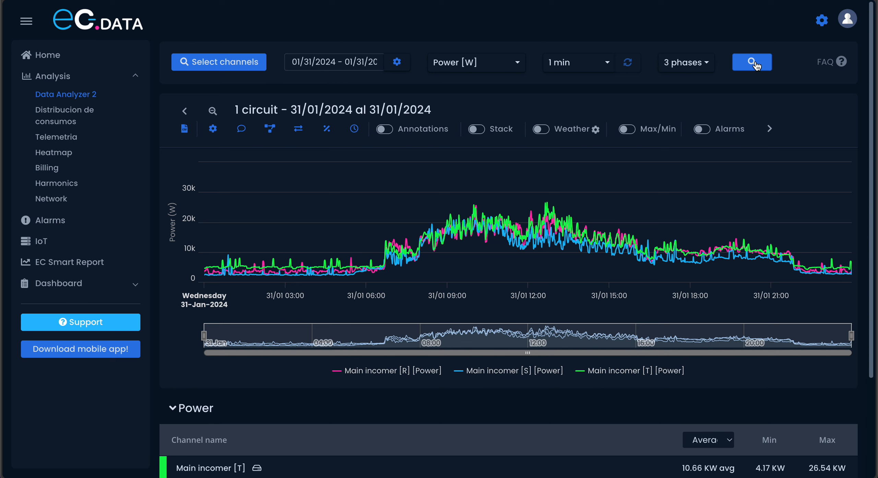
# - Zoom the three-phase power chart to about 10:50–11:30 on 31/01
pyautogui.moveTo(440, 203)
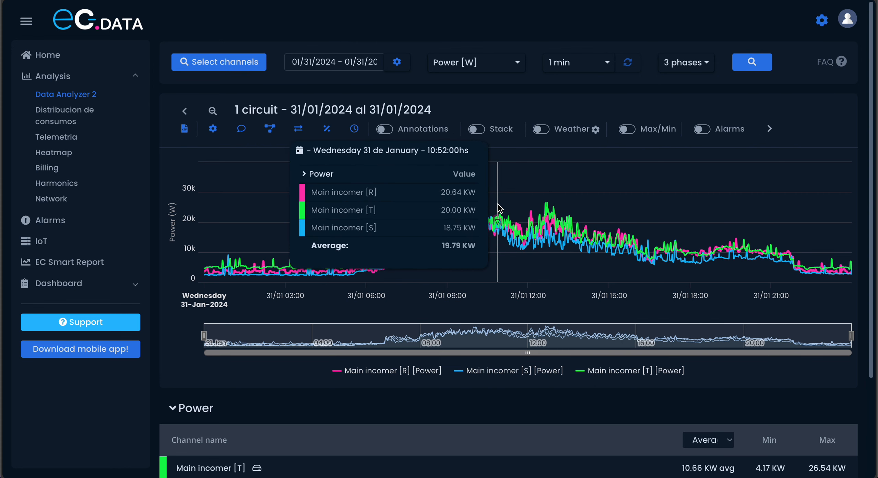
pyautogui.moveTo(498, 208); pyautogui.dragTo(513, 209)
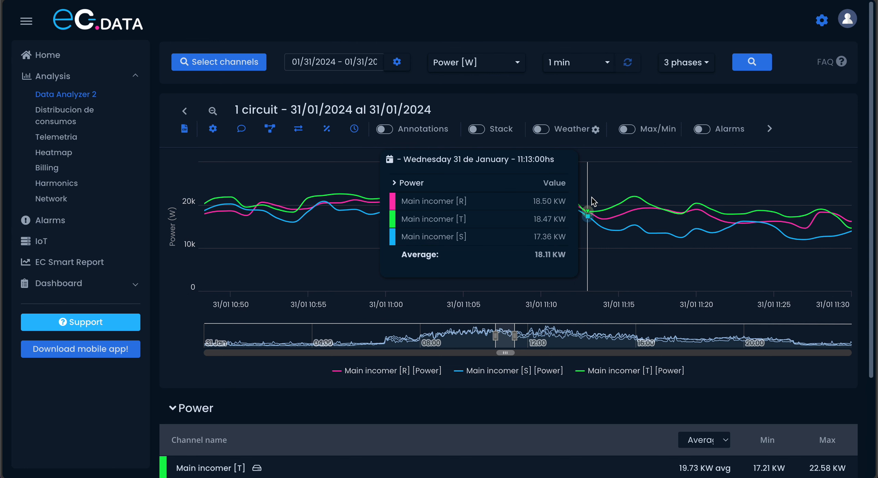
# - Switch the Power table's summary to Total to review the phase figures and return it to Average
pyautogui.scroll(-2, 599, 413)
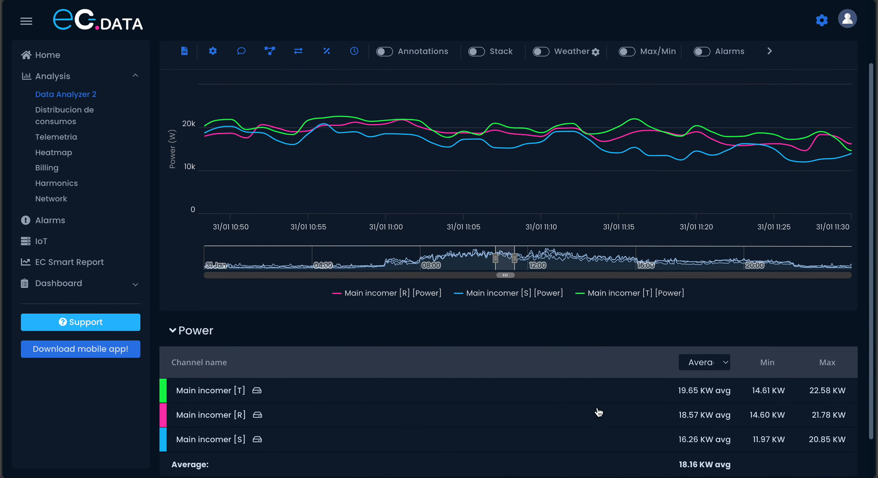
pyautogui.scroll(-1, 598, 413)
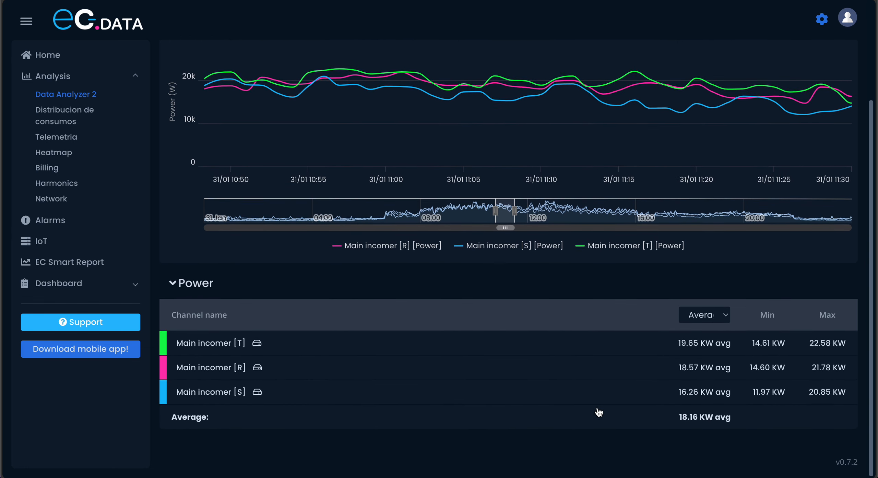
pyautogui.click(714, 319)
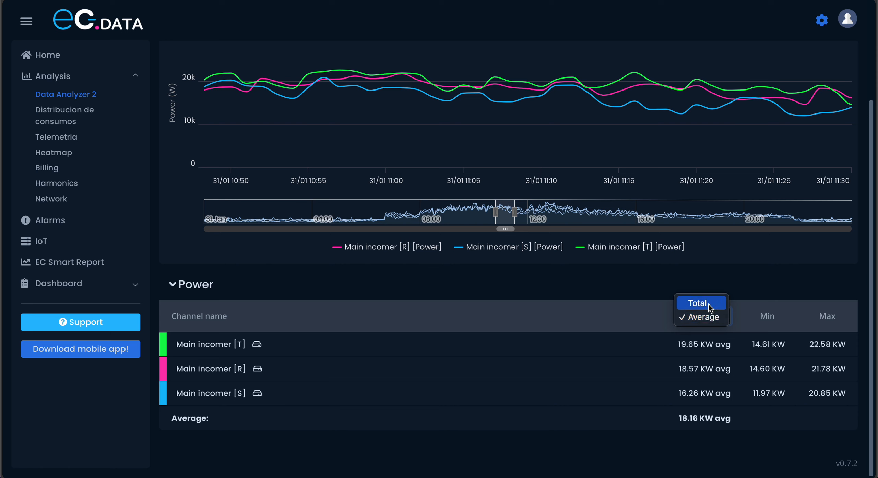
pyautogui.click(709, 304)
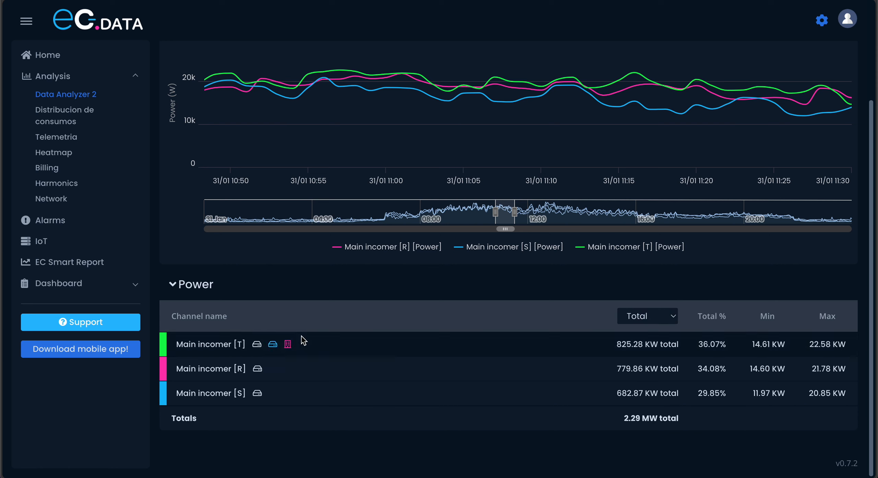
pyautogui.click(661, 322)
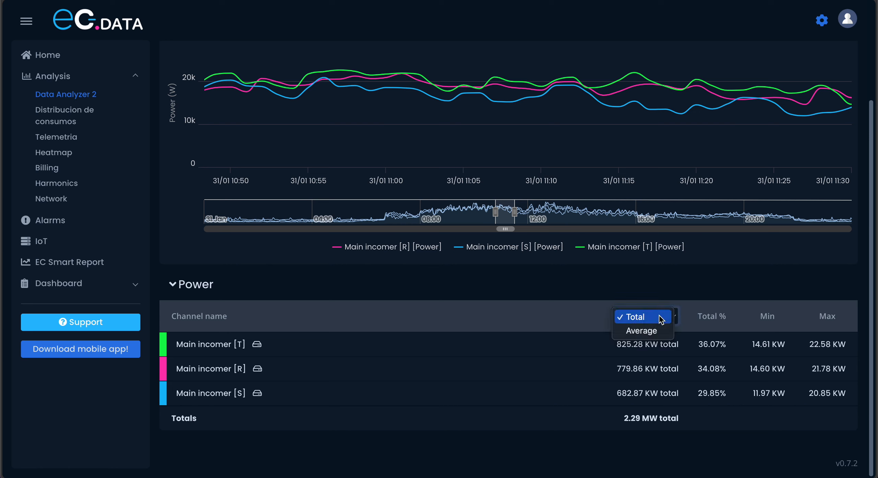
pyautogui.click(654, 331)
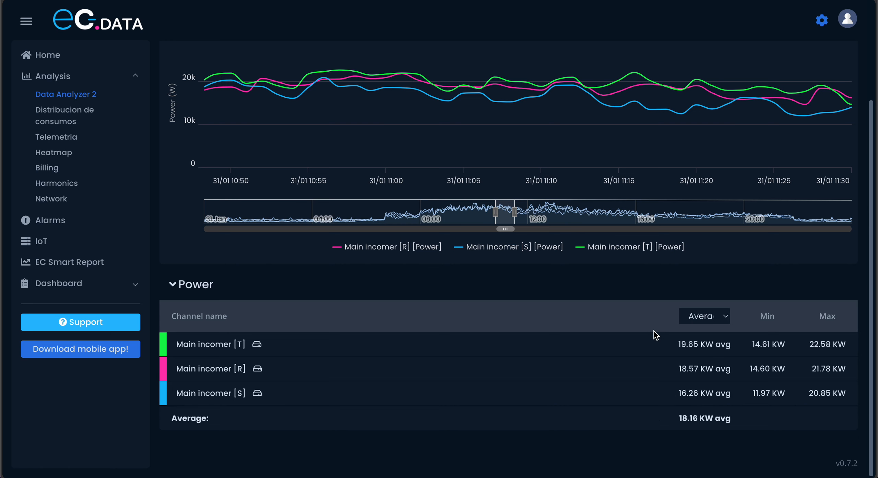
pyautogui.scroll(3, 654, 331)
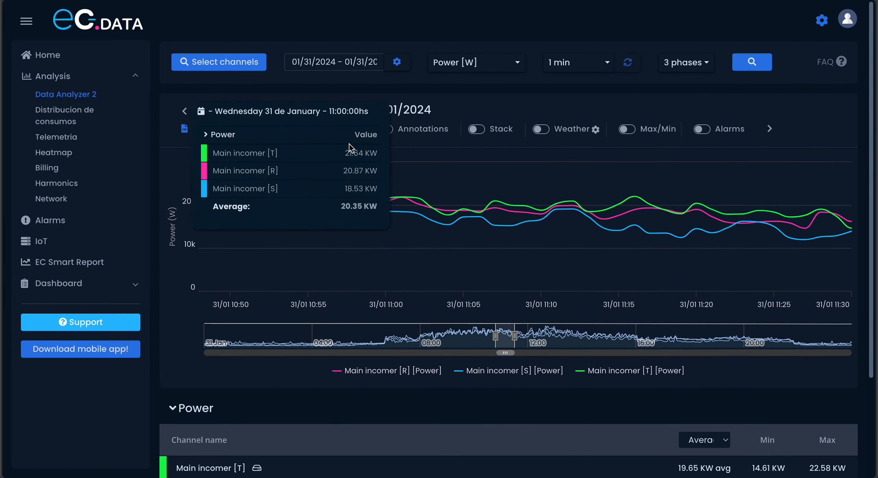
pyautogui.scroll(-3, 351, 396)
pyautogui.scroll(3, 351, 396)
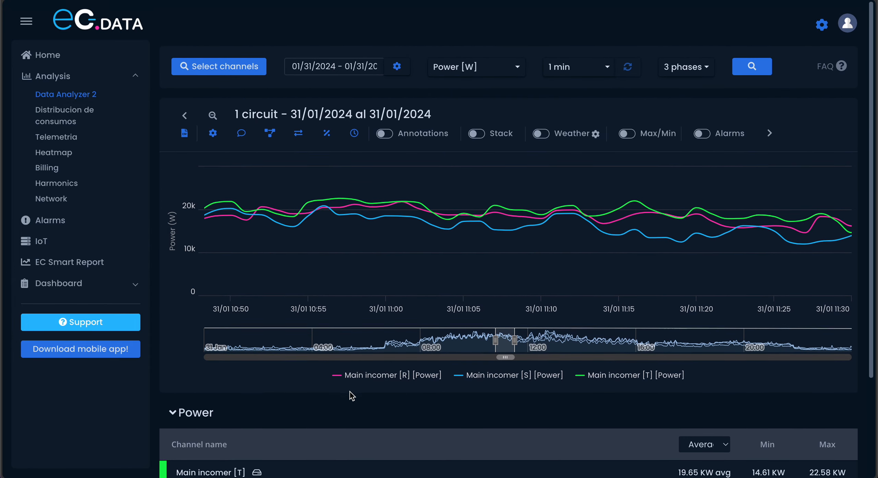
# - Select all channels, set the measurement view to System, and plot the power data
pyautogui.click(241, 64)
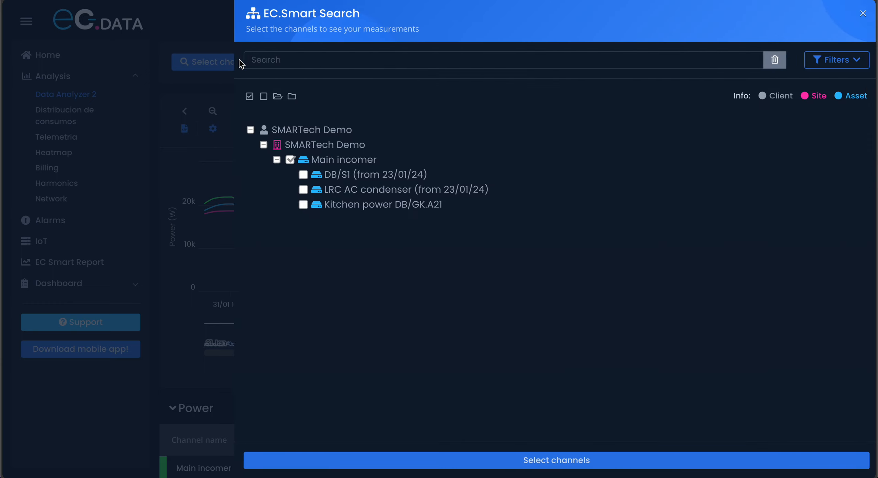
pyautogui.click(246, 96)
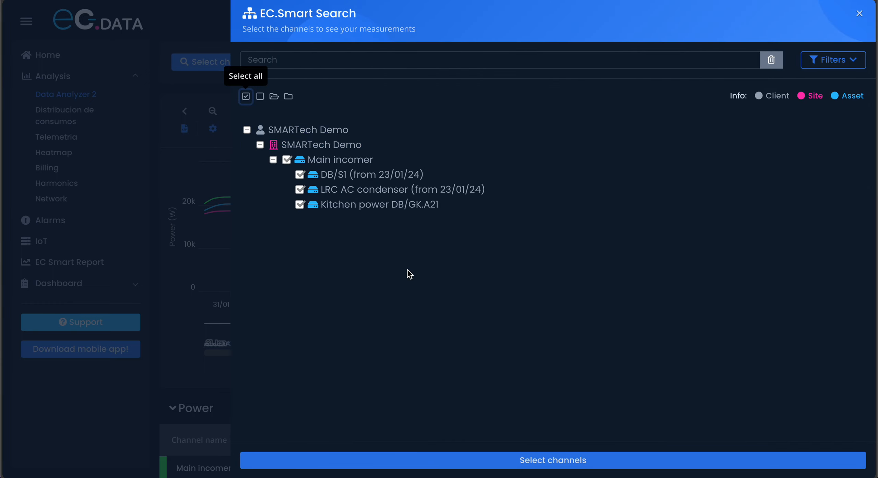
pyautogui.click(560, 455)
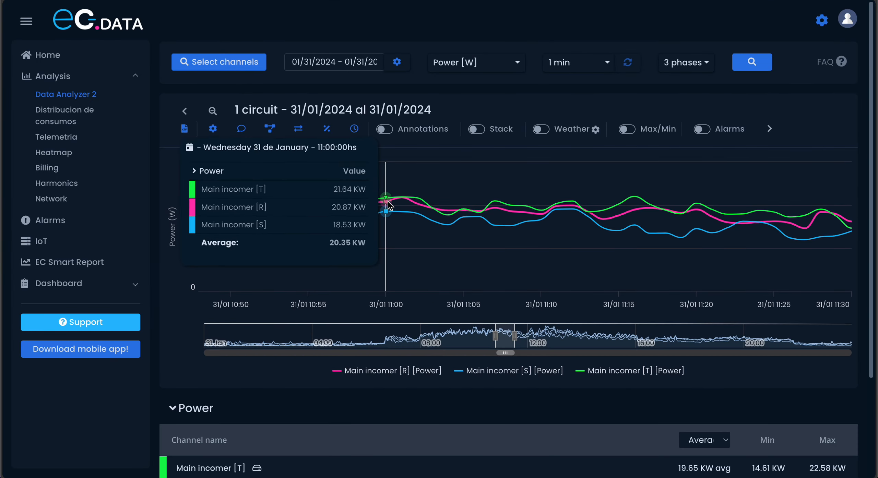
pyautogui.click(667, 62)
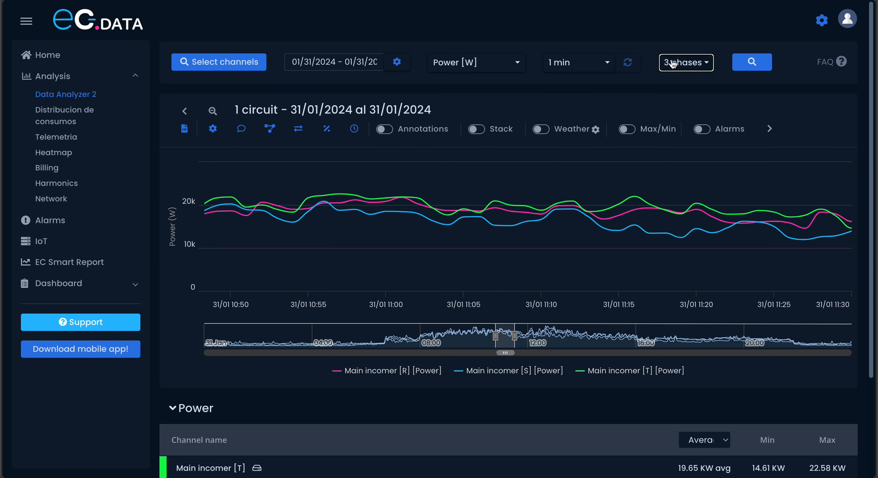
pyautogui.click(683, 91)
pyautogui.click(745, 63)
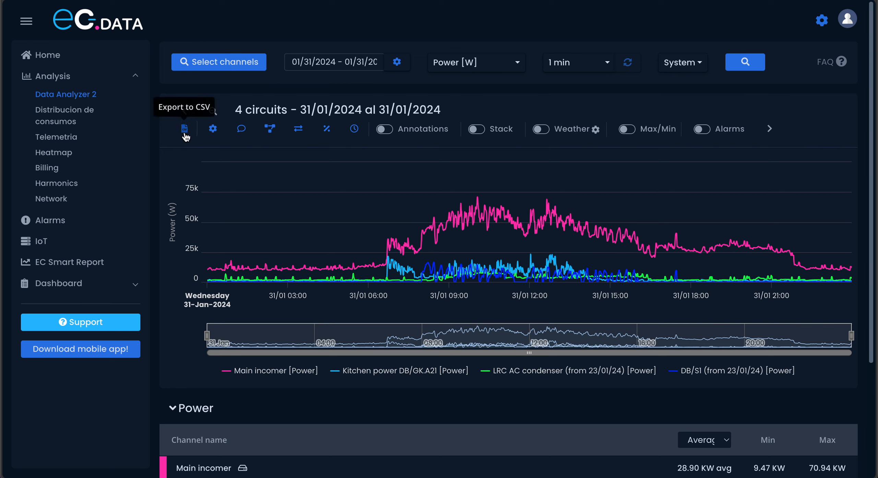
# - View the chart settings and the saved user comments, closing each without changes
pyautogui.click(213, 130)
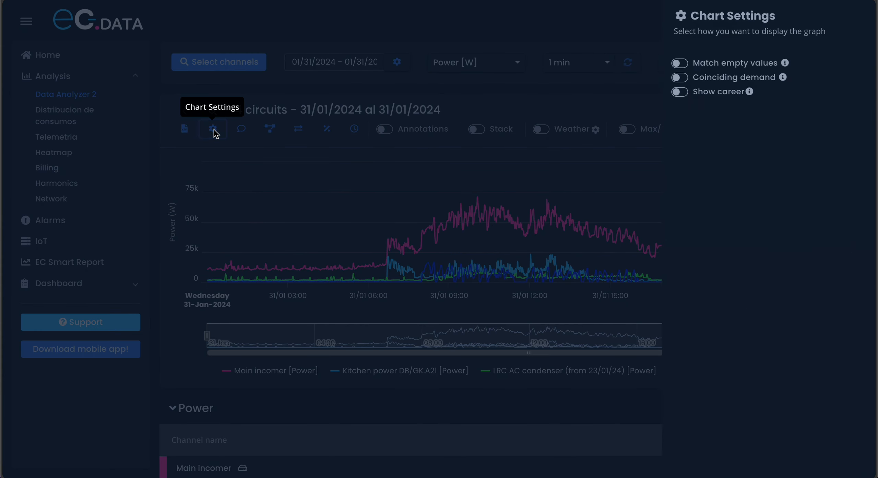
pyautogui.click(214, 129)
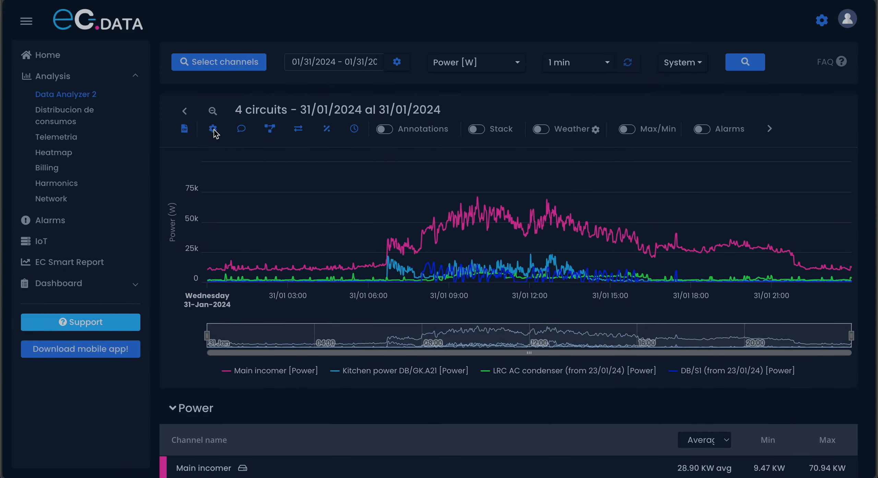
pyautogui.click(243, 132)
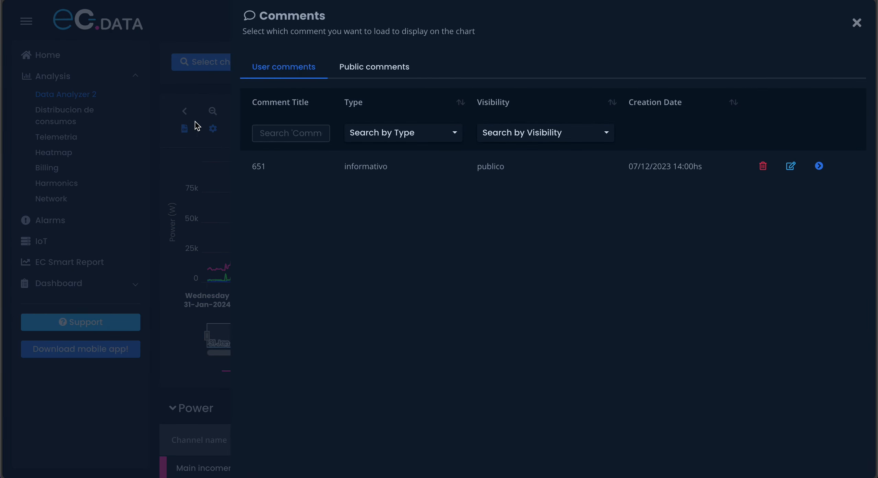
pyautogui.click(176, 126)
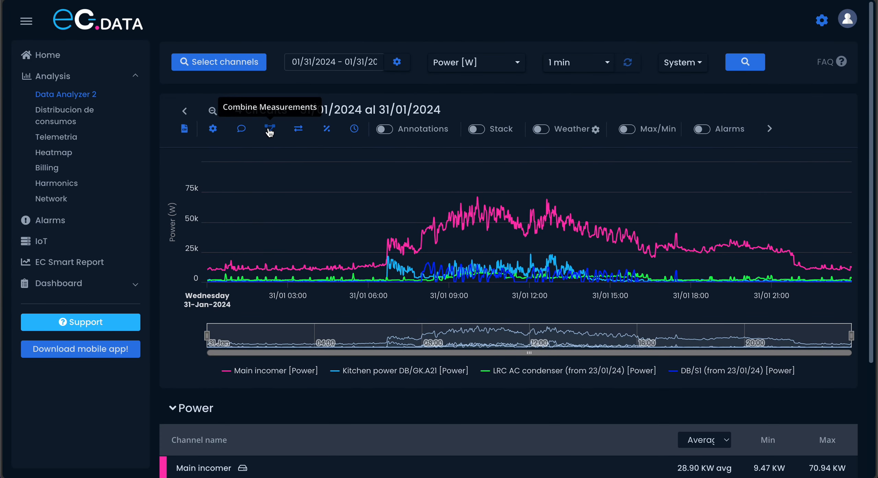
# - Combine the Kitchen power DB/GK.A21, LRC AC condenser and DB/S1 channels into one power series and review it against Main incomer
pyautogui.click(270, 128)
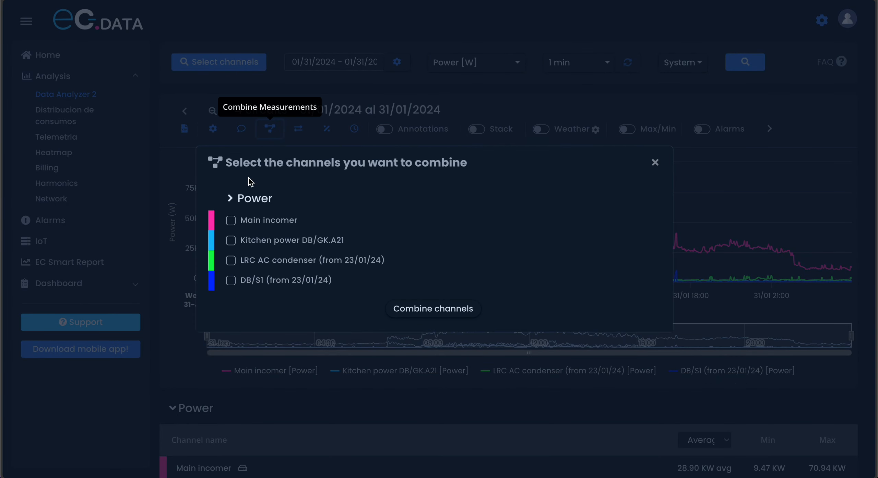
pyautogui.click(231, 240)
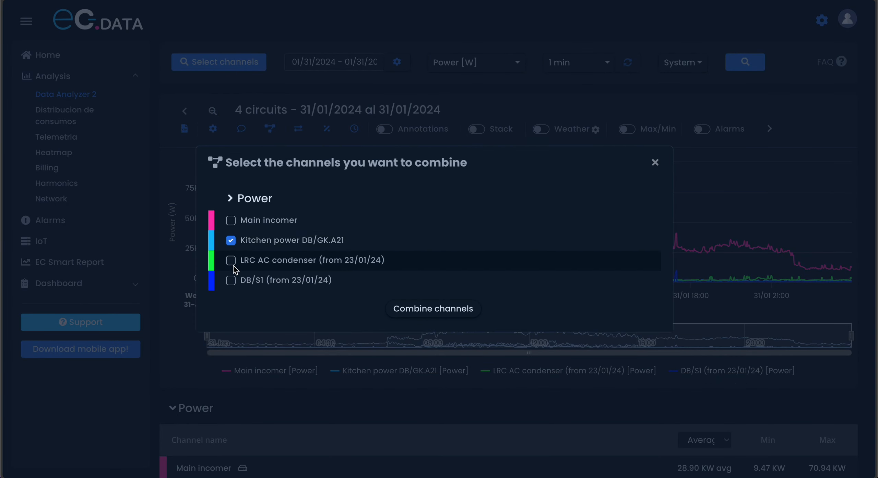
pyautogui.click(231, 261)
pyautogui.click(231, 279)
pyautogui.click(434, 315)
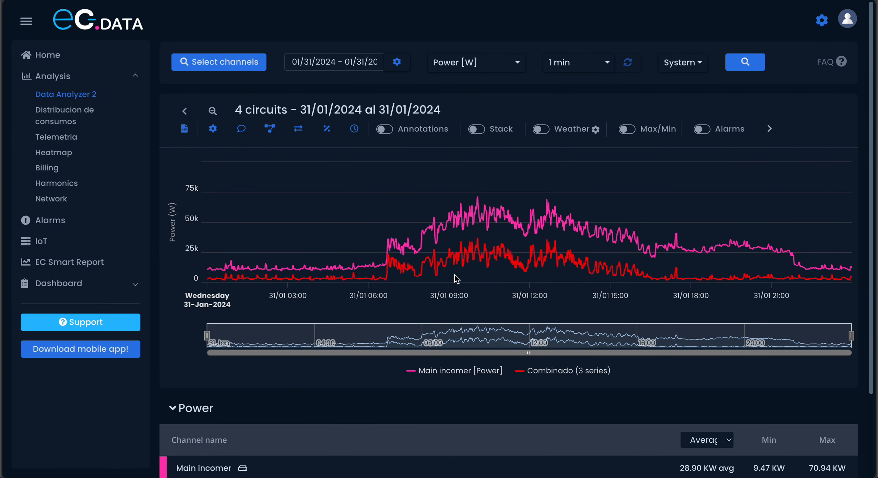
pyautogui.moveTo(487, 220)
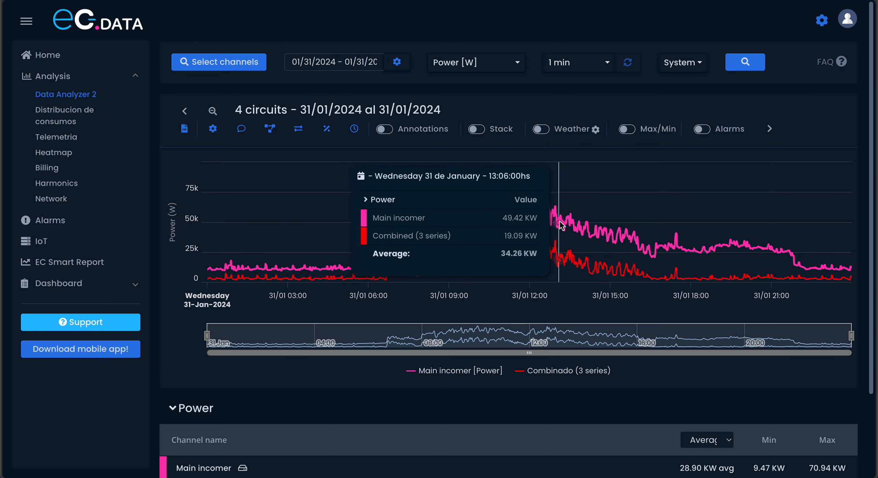
pyautogui.scroll(-3, 514, 410)
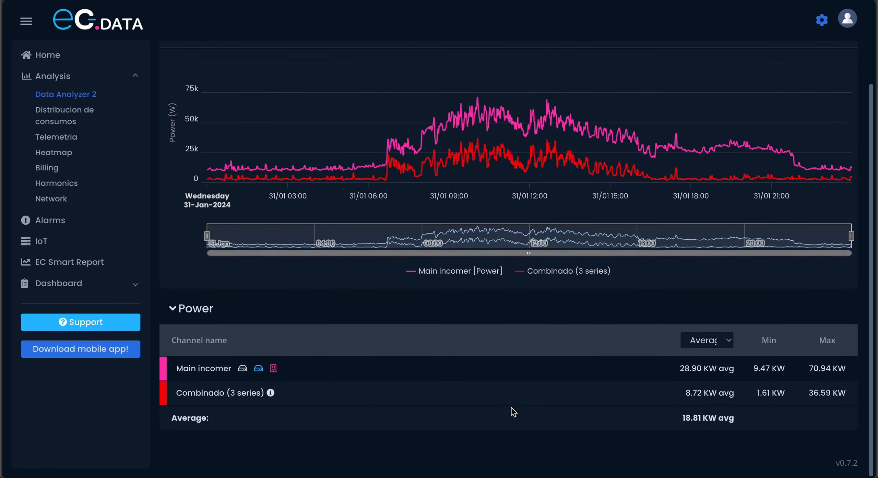
# - Delete the combined three-channel series to restore the individual channels
pyautogui.scroll(2, 514, 410)
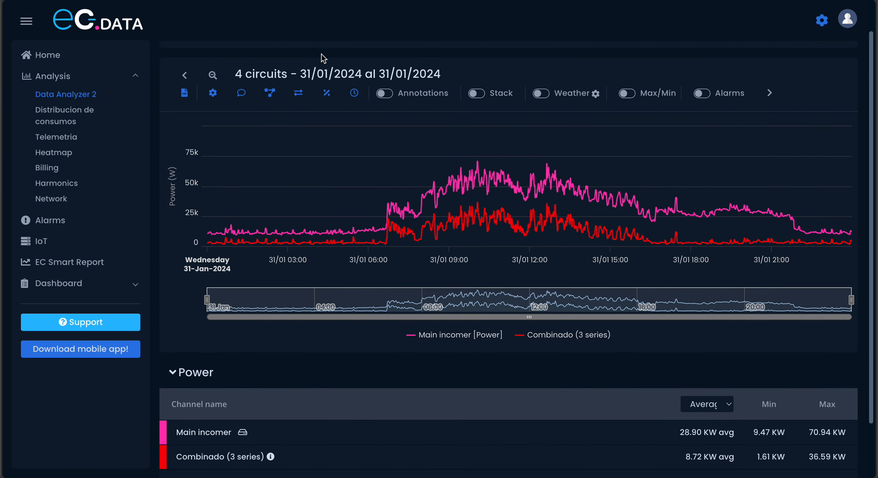
pyautogui.click(278, 96)
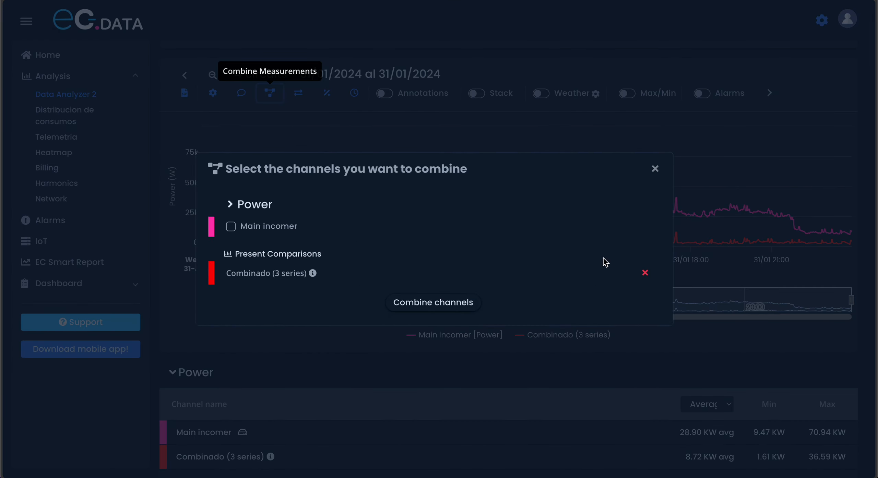
pyautogui.click(645, 273)
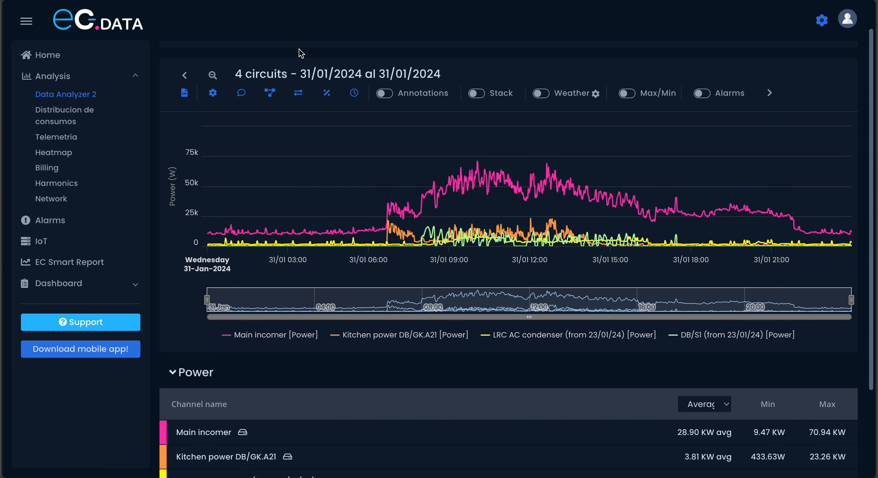
# - View the period comparison options and their date range calendar, and close them without inserting a comparison
pyautogui.click(300, 96)
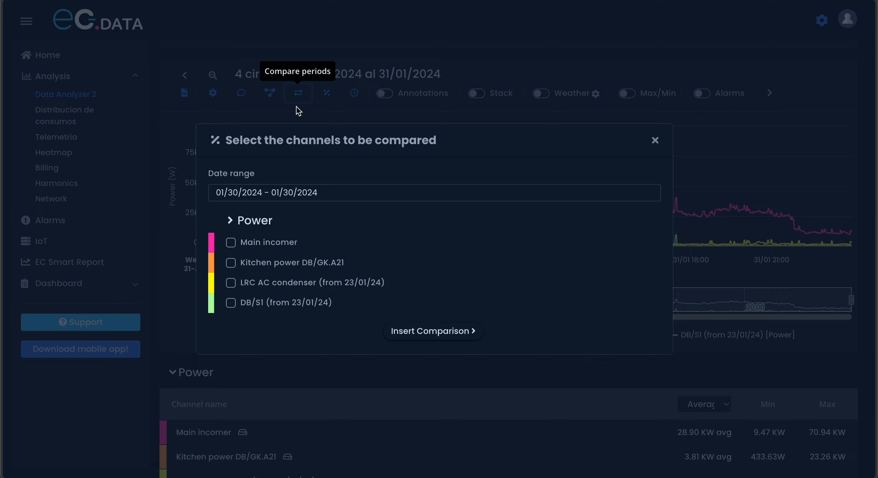
pyautogui.click(280, 193)
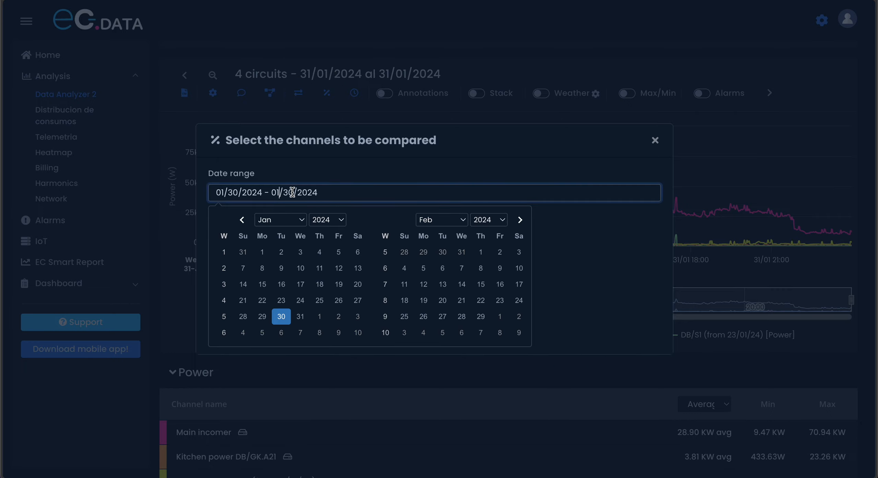
pyautogui.click(319, 180)
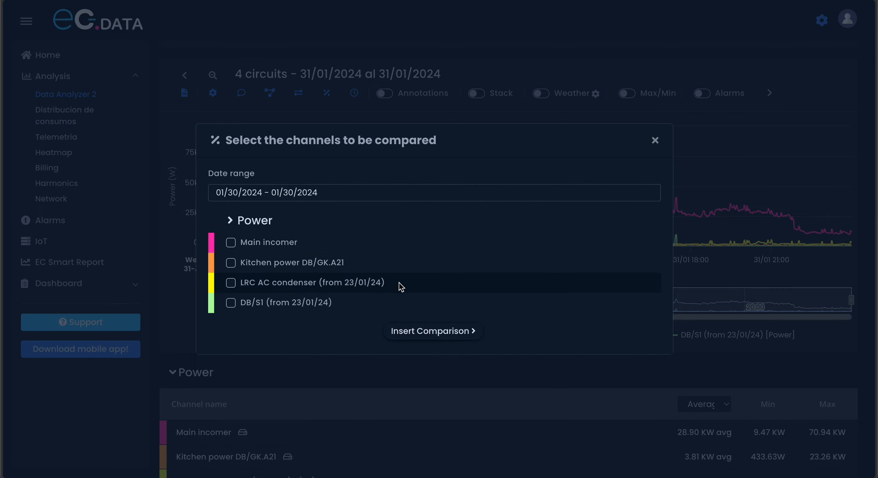
pyautogui.click(655, 140)
# - Set Main incomer as the Power reference series, inspect the other channels' percentages on the chart, and remove the reference
pyautogui.click(327, 94)
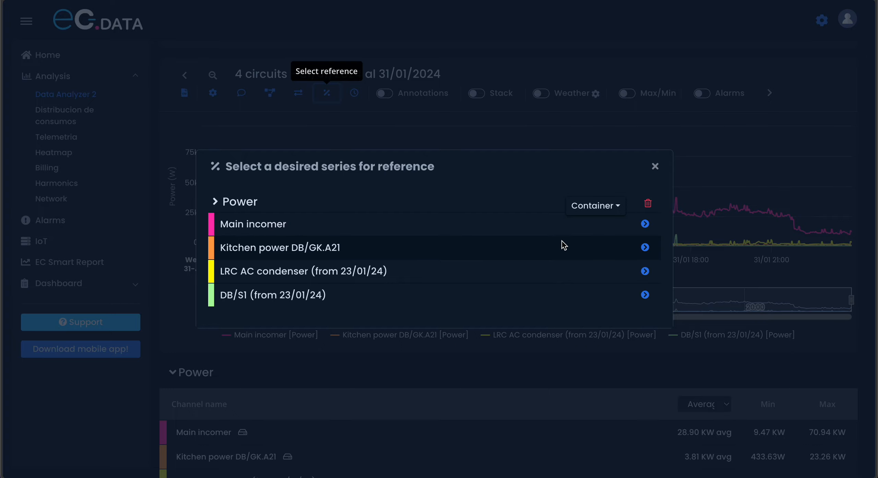
pyautogui.click(645, 224)
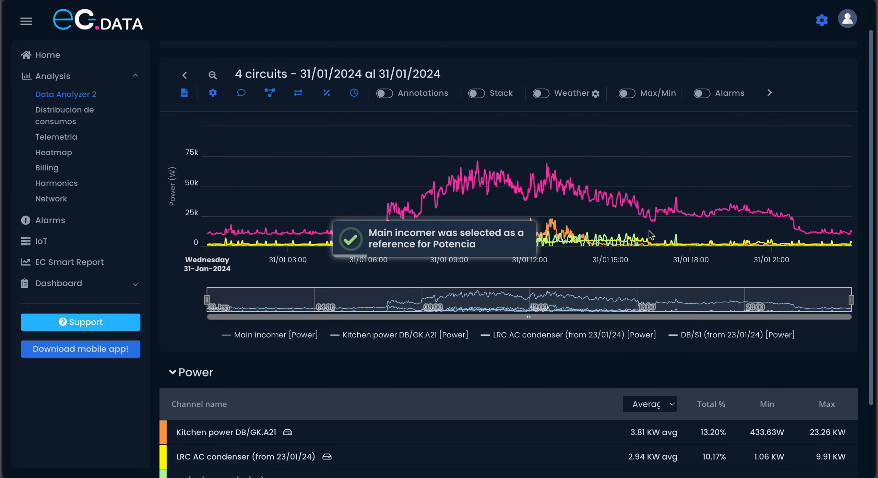
pyautogui.moveTo(573, 206)
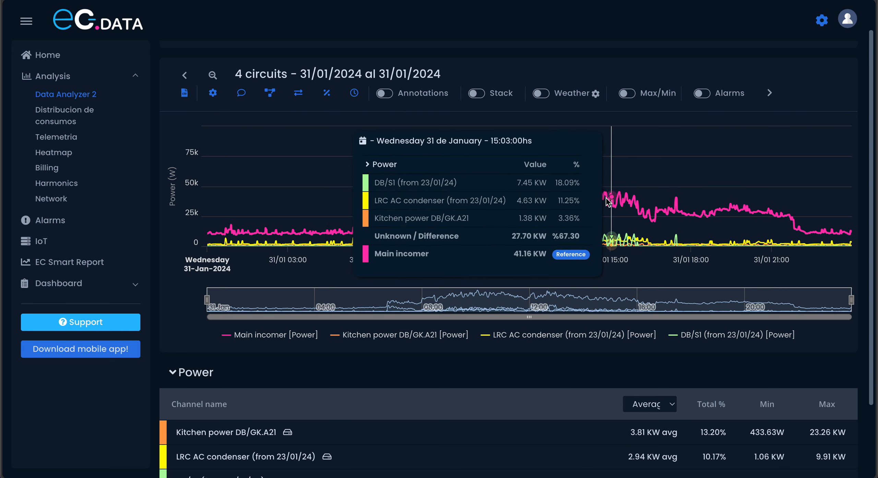
pyautogui.click(327, 93)
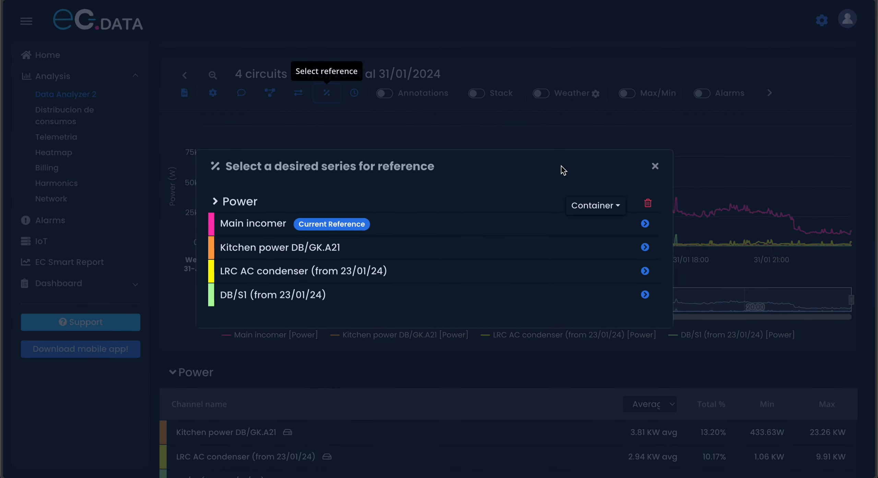
pyautogui.click(648, 204)
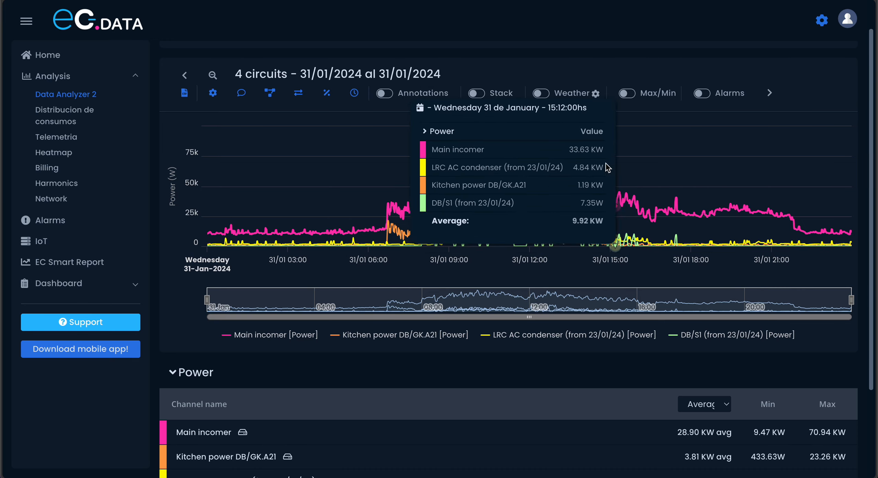
# - Overlay the weather temperature on the power chart and turn the overlay off again
pyautogui.click(541, 94)
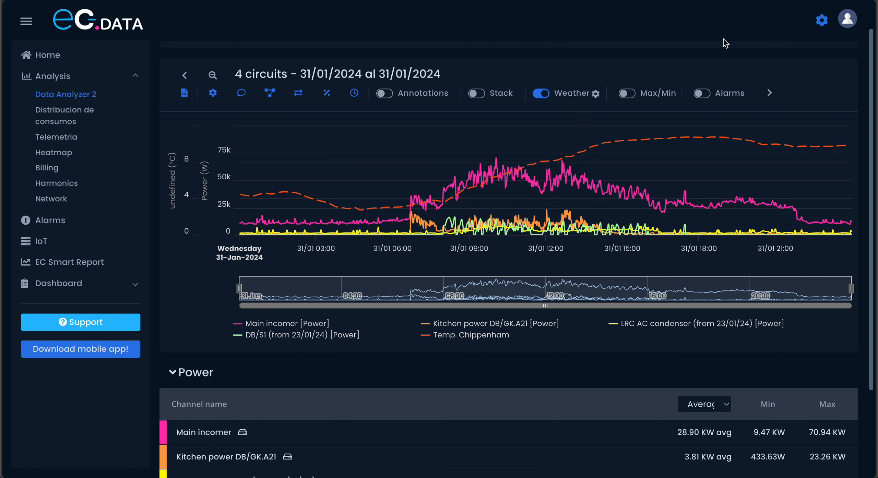
pyautogui.click(541, 93)
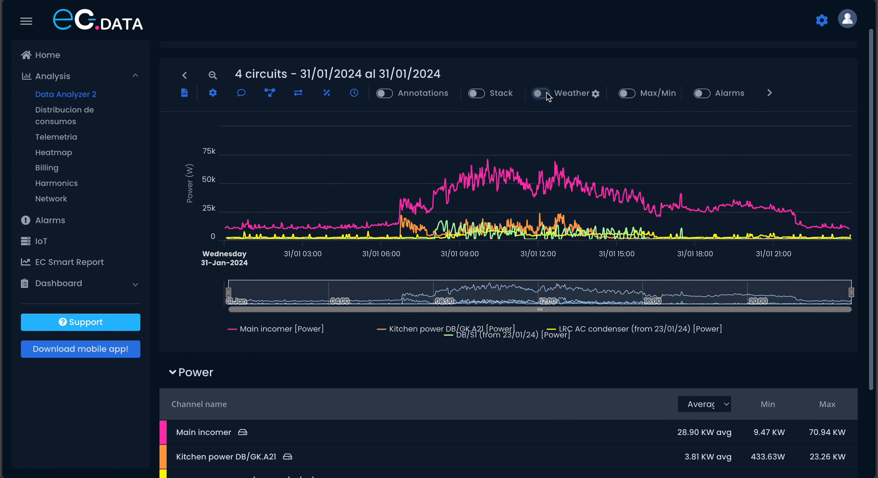
# - Show and hide the max/min labels on the power chart, and enable the channels' alarms overlay, dismissing its notice
pyautogui.click(627, 95)
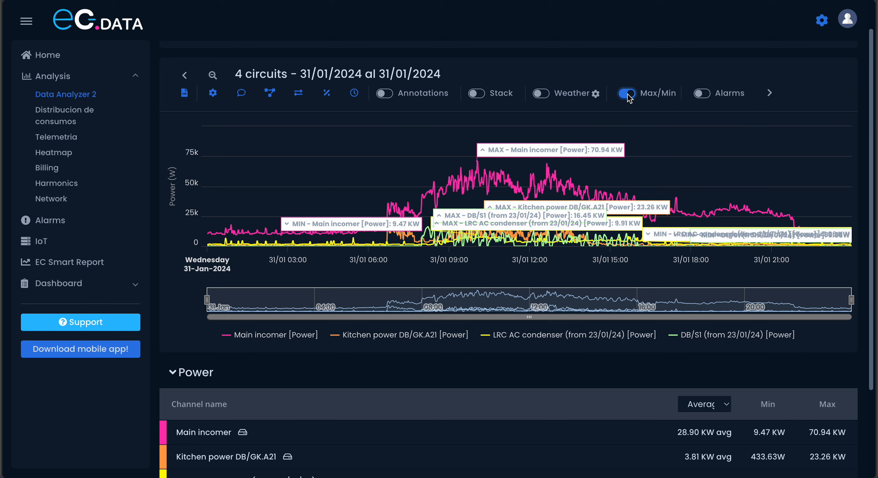
pyautogui.click(627, 95)
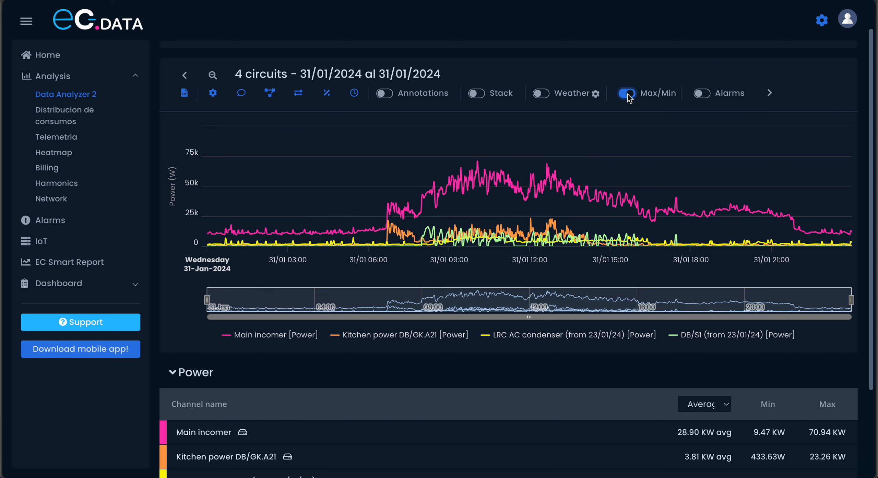
pyautogui.click(704, 99)
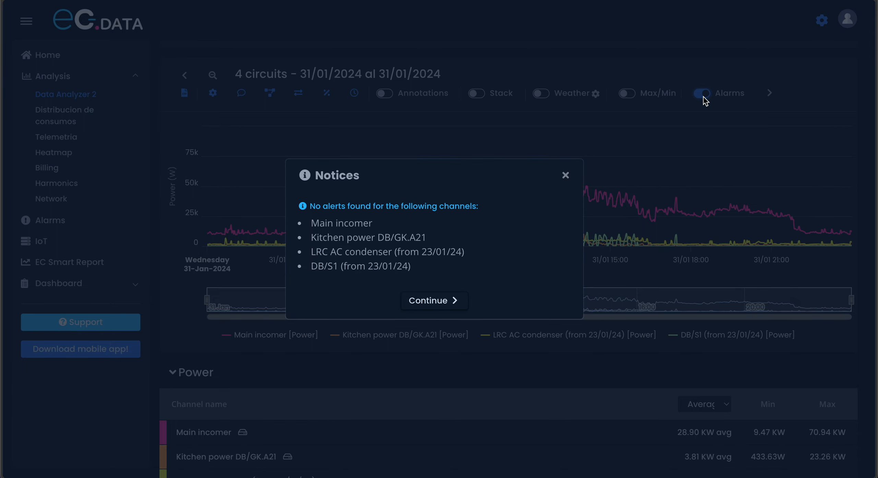
pyautogui.click(565, 176)
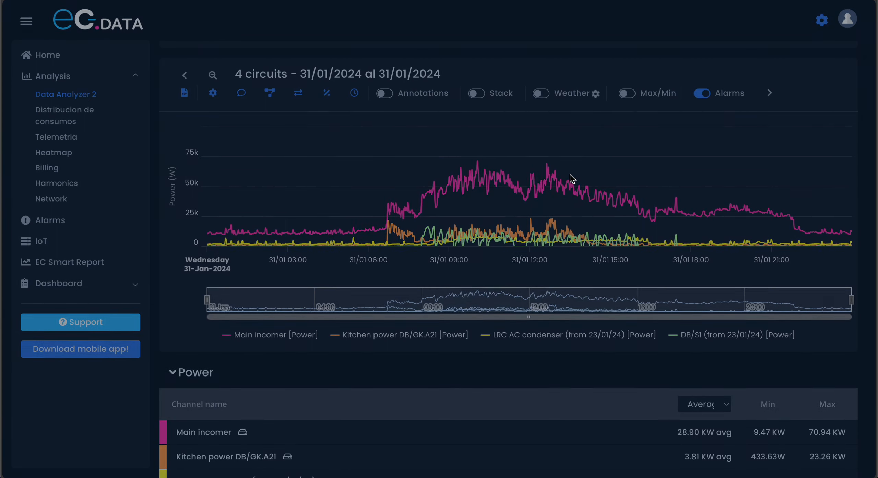
# - Open a new alert form from the Alarms page and view the available channels without selecting one
pyautogui.click(53, 221)
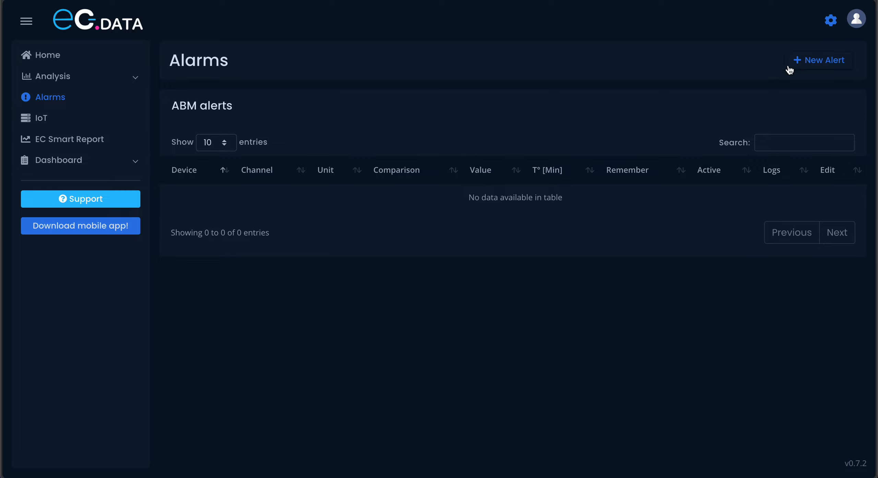
pyautogui.click(816, 67)
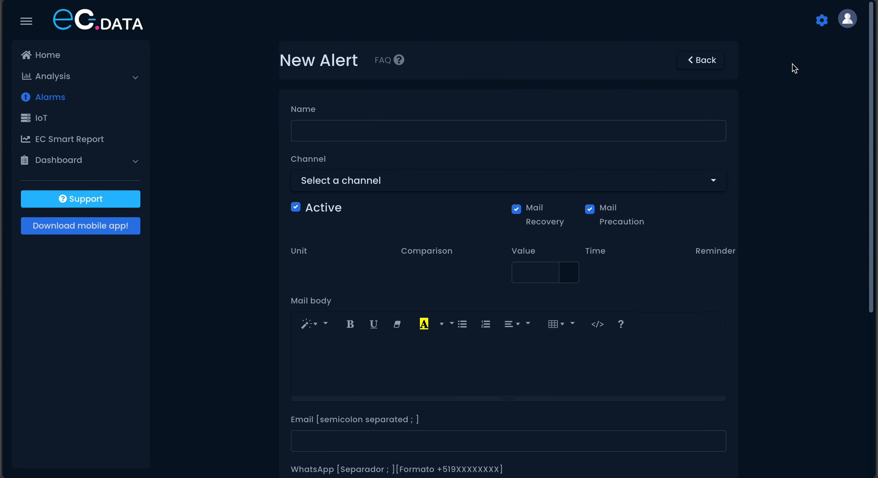
pyautogui.click(421, 183)
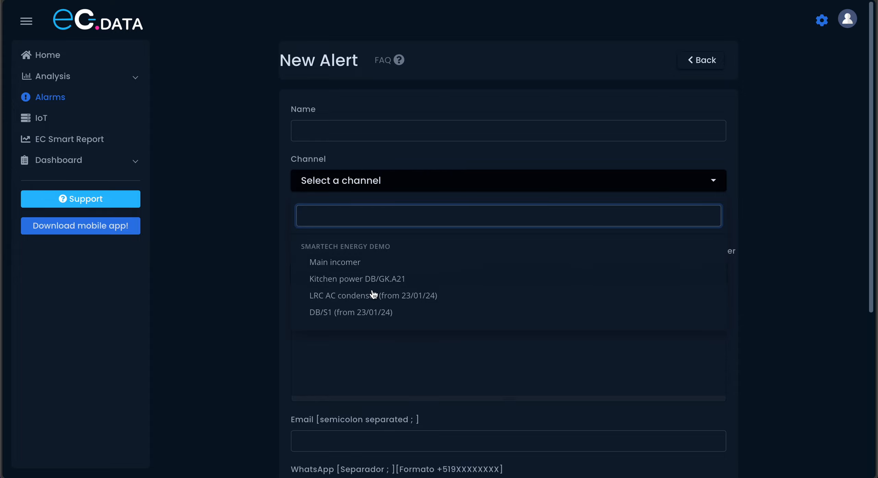
pyautogui.click(280, 217)
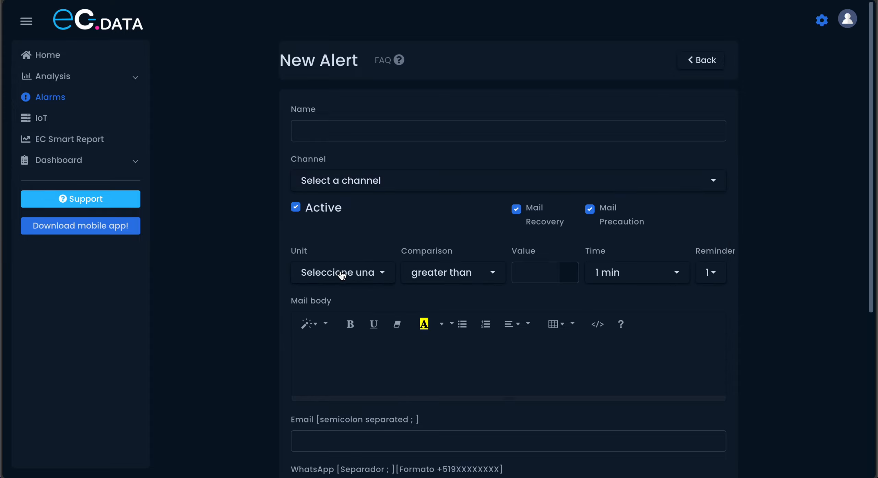
# - Browse the measurement units offered for the new alert's condition, including the voltage, power, current and energy options
pyautogui.click(342, 274)
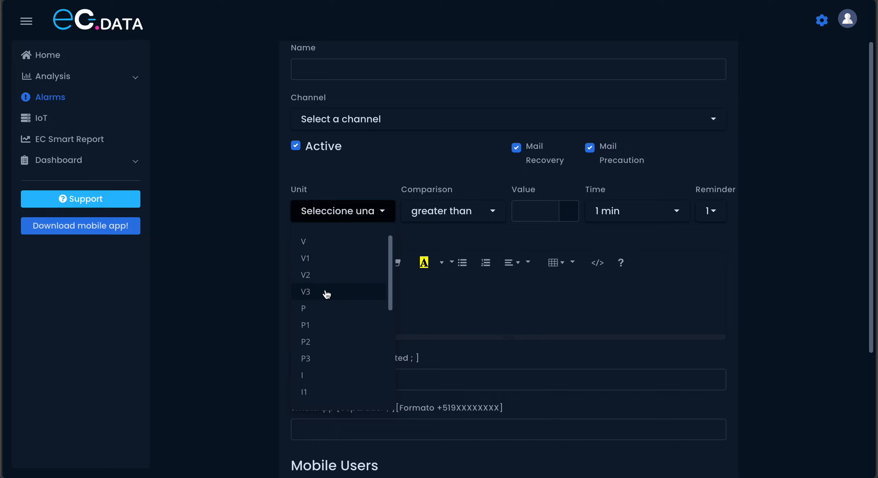
pyautogui.scroll(-2, 326, 337)
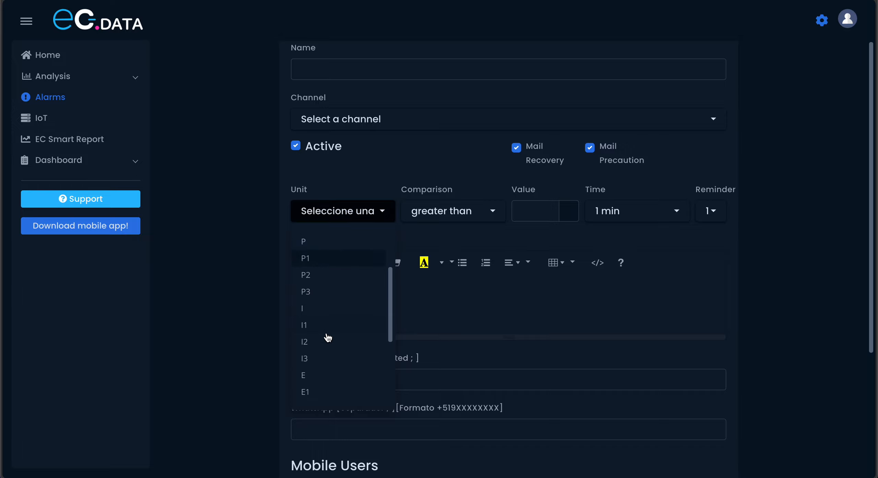
pyautogui.scroll(-2, 328, 338)
pyautogui.scroll(4, 327, 338)
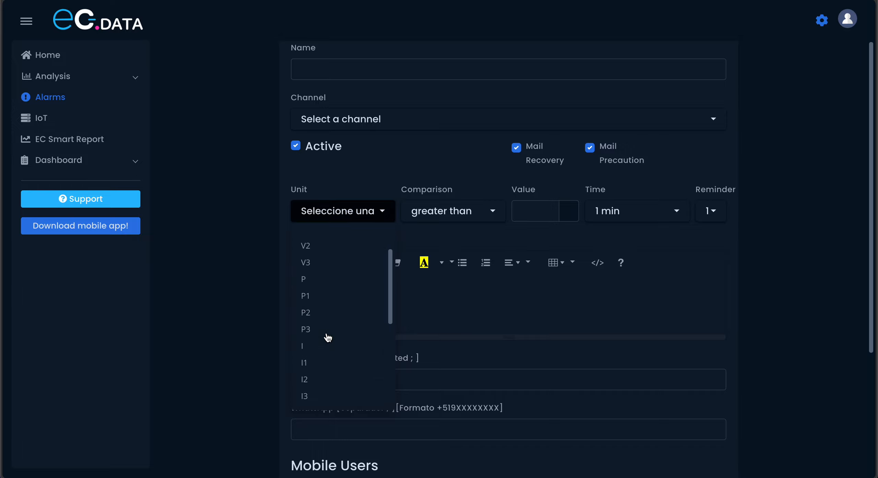